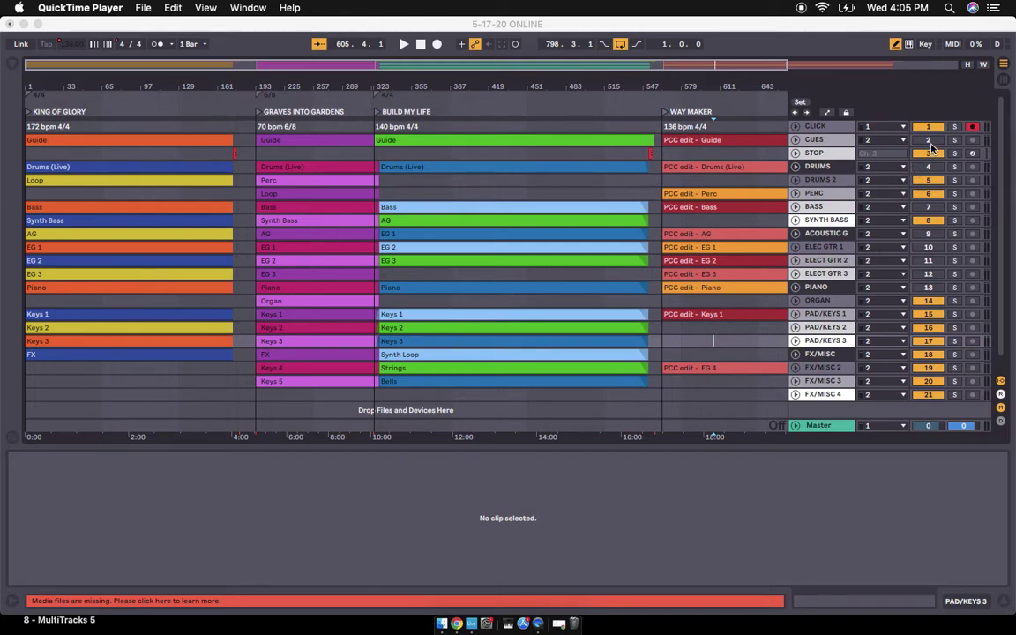
# Activate the CUES track and set the audio output device to PCC POW Abelton Interface (24 In, 24 Out)
pyautogui.click(931, 142)
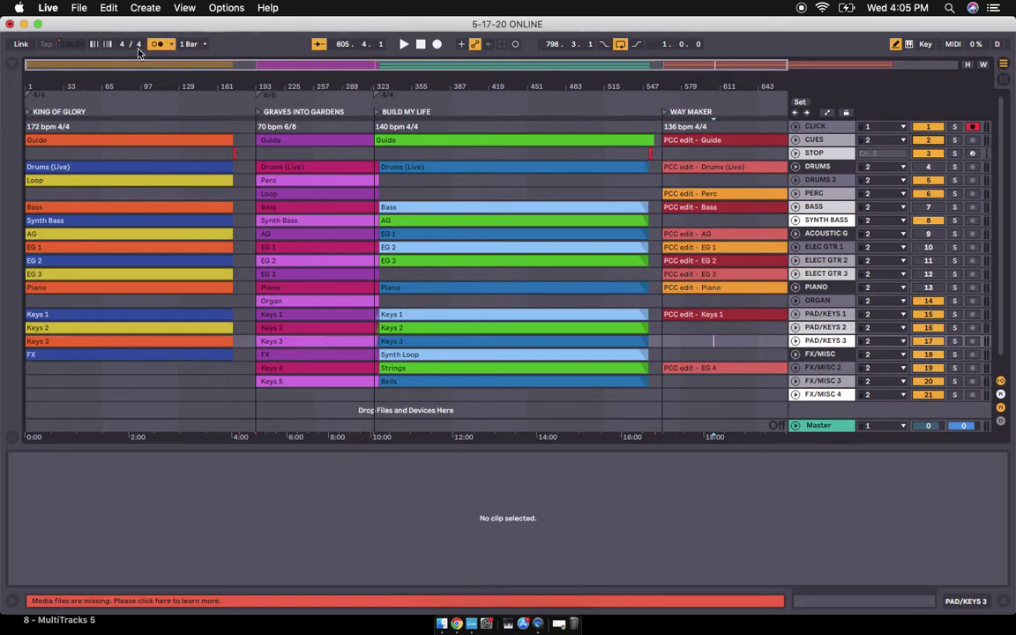
pyautogui.click(896, 209)
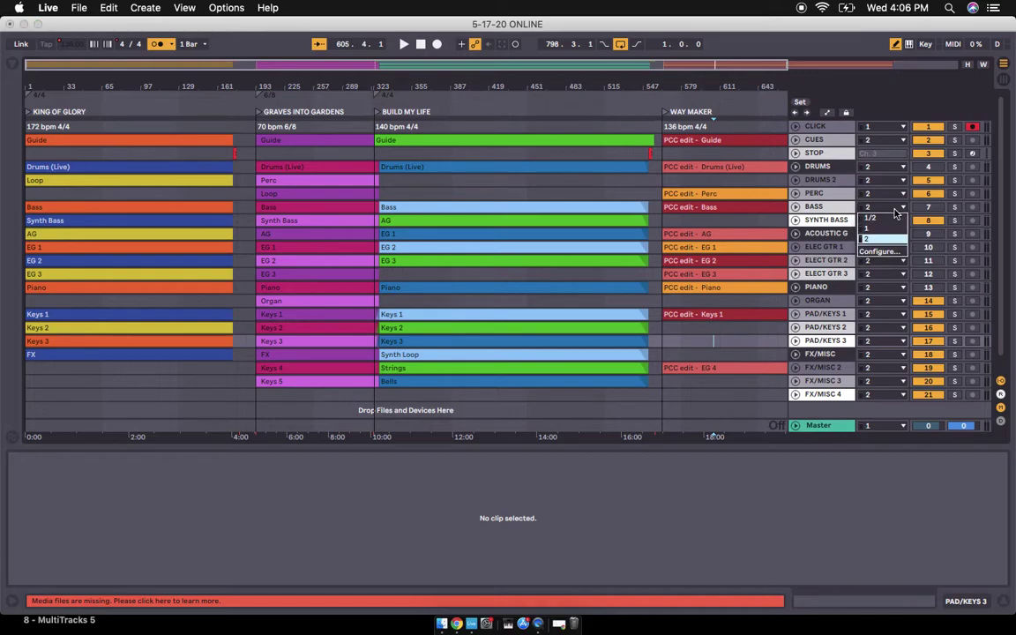
pyautogui.click(896, 277)
pyautogui.click(896, 276)
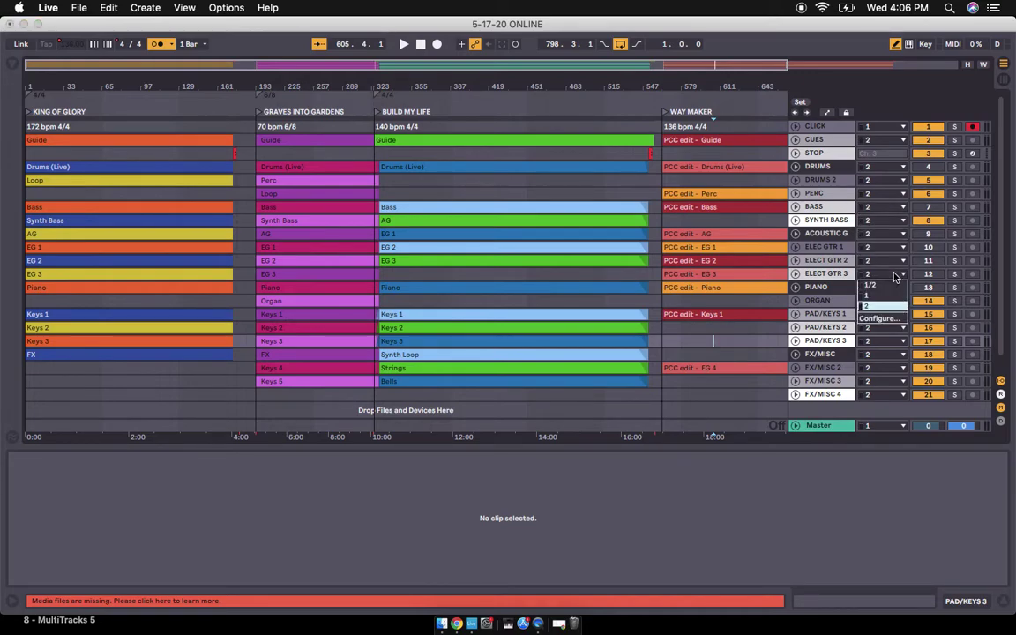
pyautogui.click(887, 319)
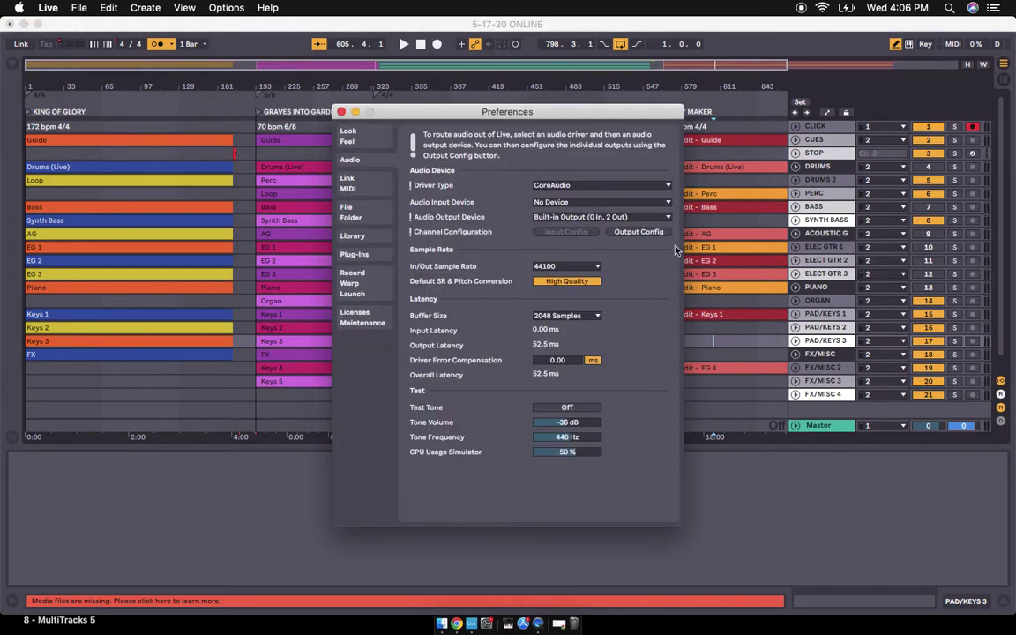
pyautogui.click(627, 222)
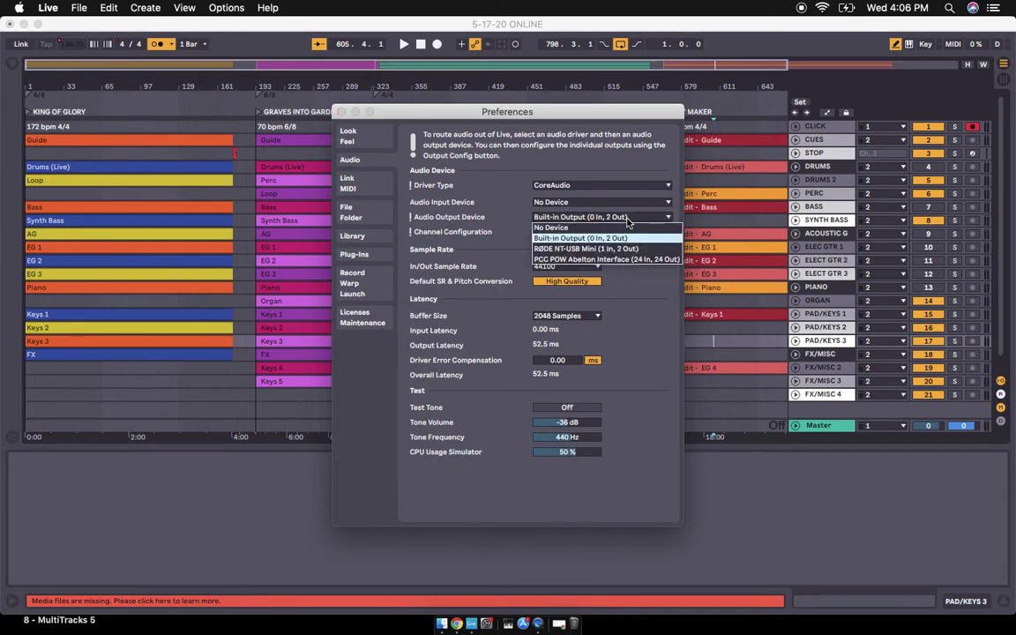
pyautogui.click(604, 262)
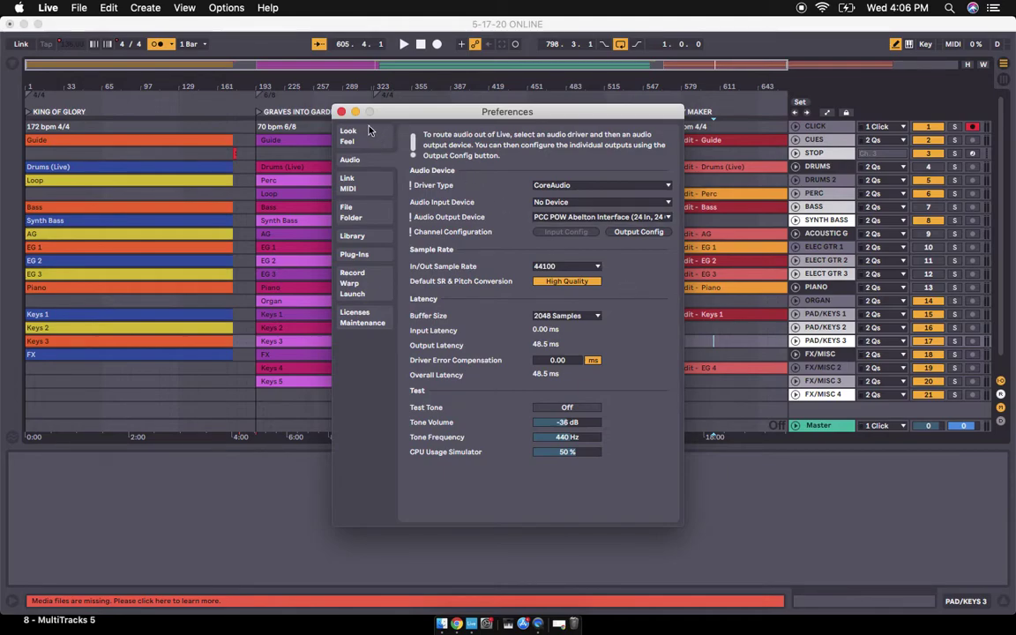
pyautogui.click(341, 112)
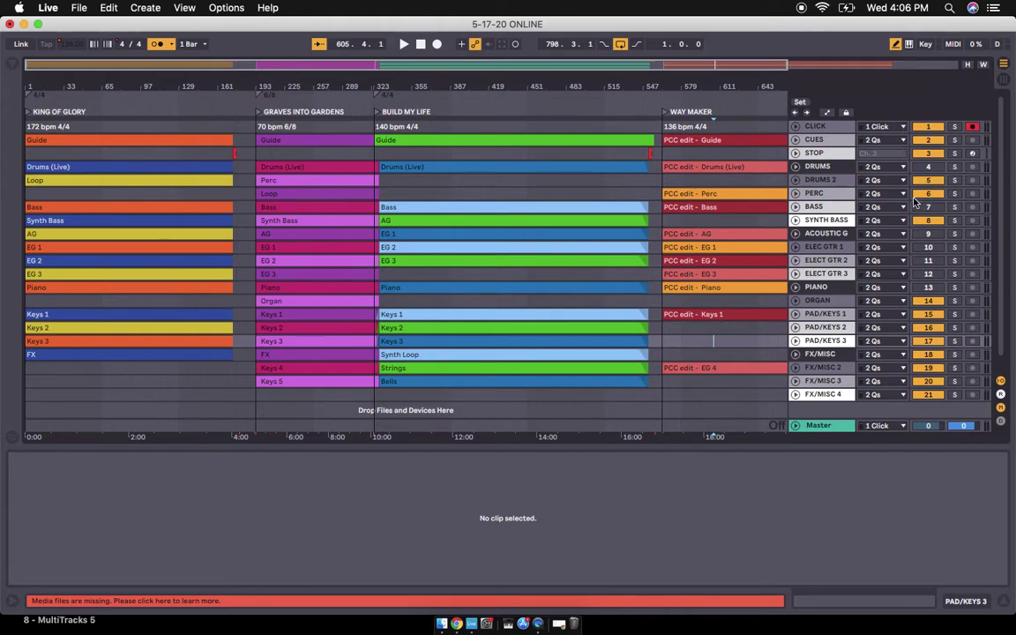
# Route the DRUMS 2, PERC and SYNTH BASS tracks to the 3/4 Synth/Pad output
pyautogui.click(889, 182)
pyautogui.click(891, 194)
pyautogui.click(891, 194)
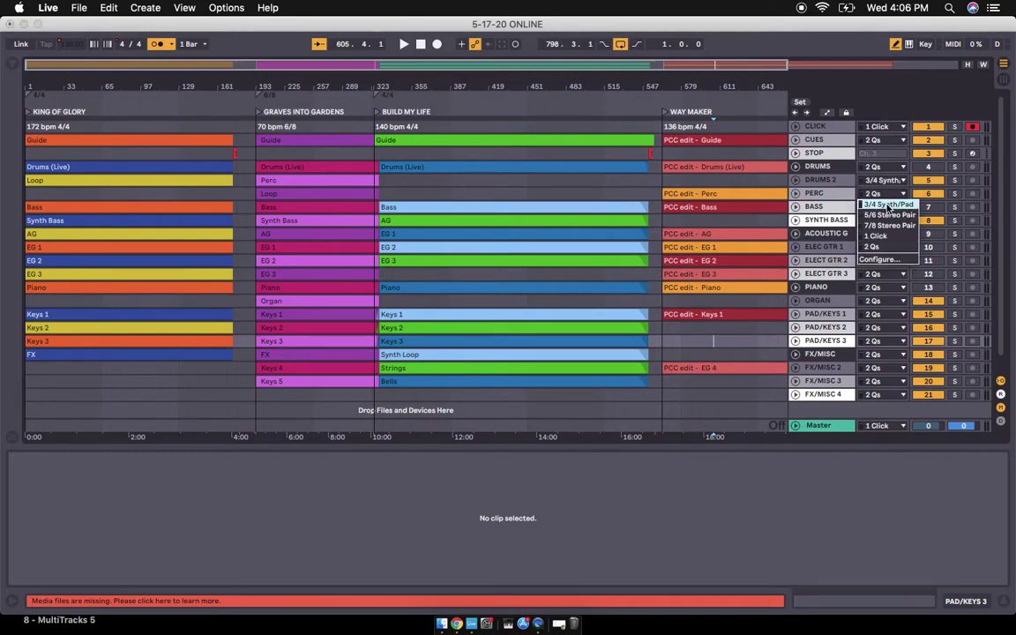
pyautogui.click(882, 205)
pyautogui.click(885, 223)
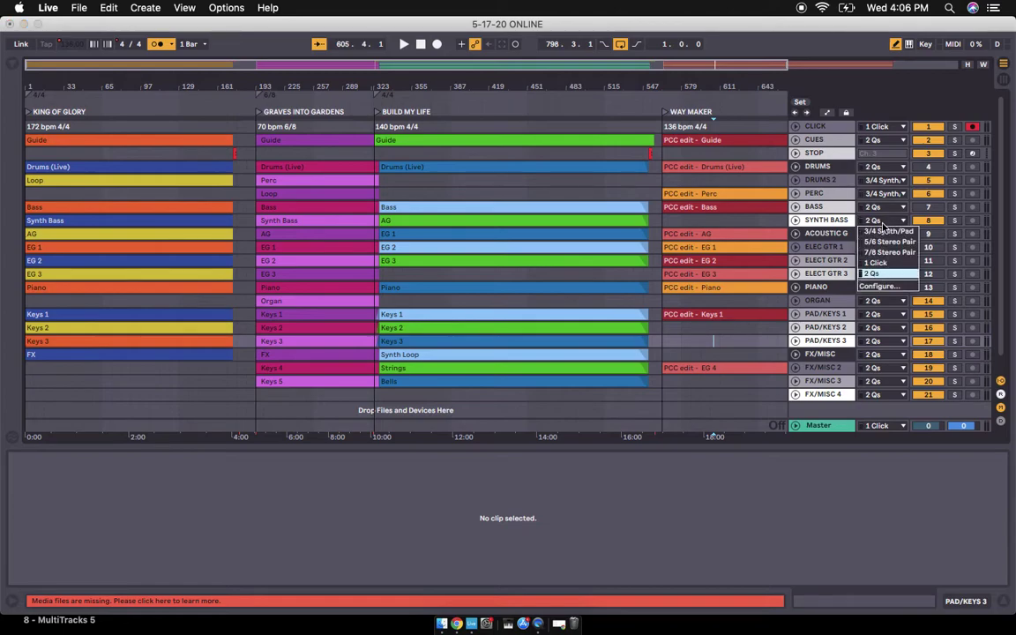
pyautogui.click(882, 227)
pyautogui.click(883, 224)
pyautogui.click(883, 231)
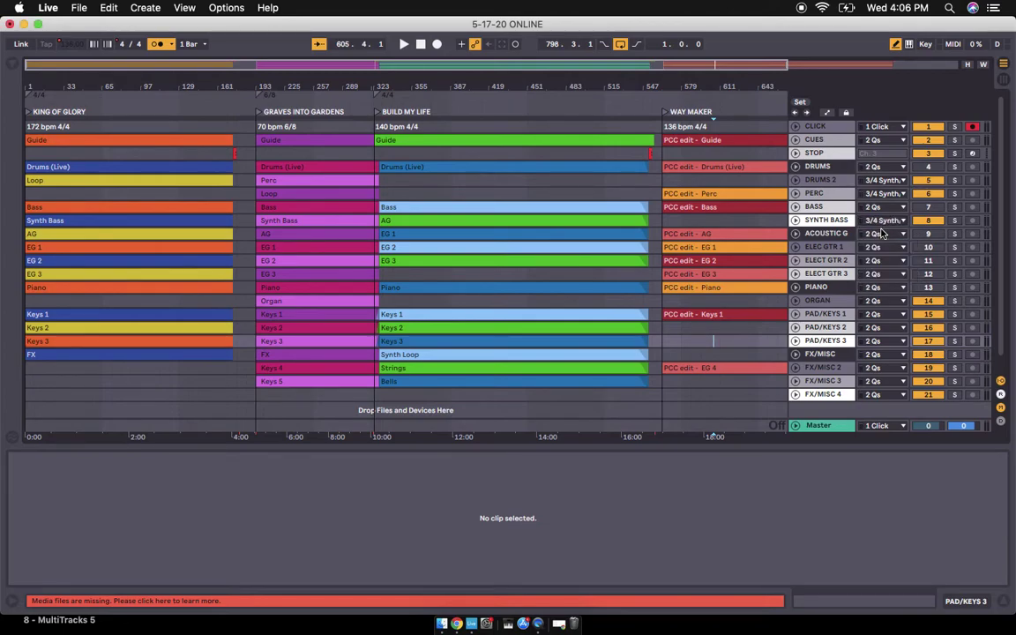
# Route the ORGAN, PAD/KEYS 1, PAD/KEYS 2 and PAD/KEYS 3 tracks to the 3/4 Synth/Pad output
pyautogui.click(891, 302)
pyautogui.click(889, 311)
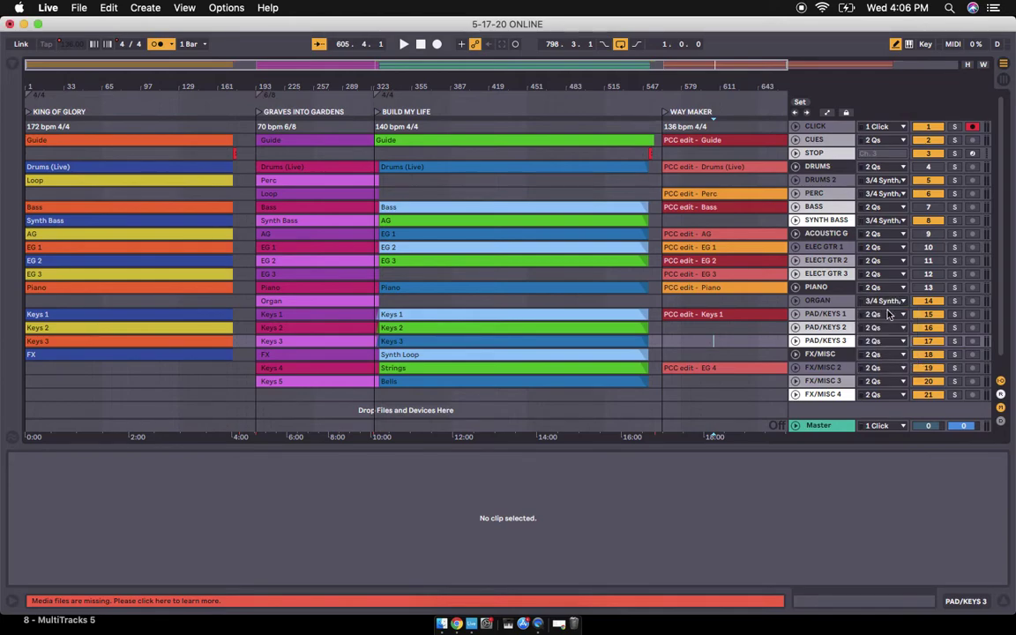
pyautogui.click(885, 316)
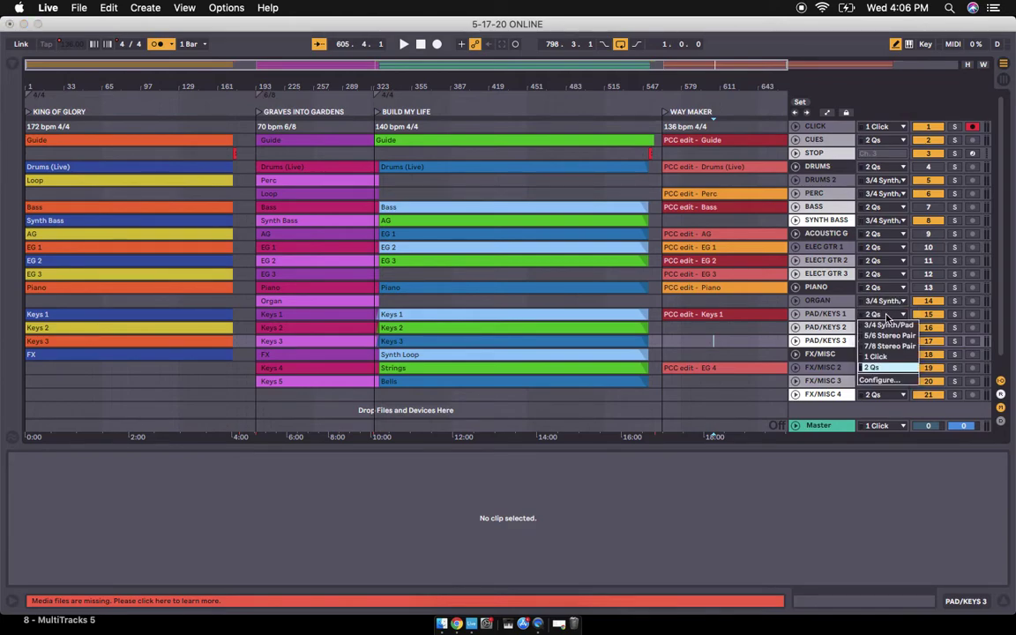
pyautogui.click(884, 326)
pyautogui.click(885, 328)
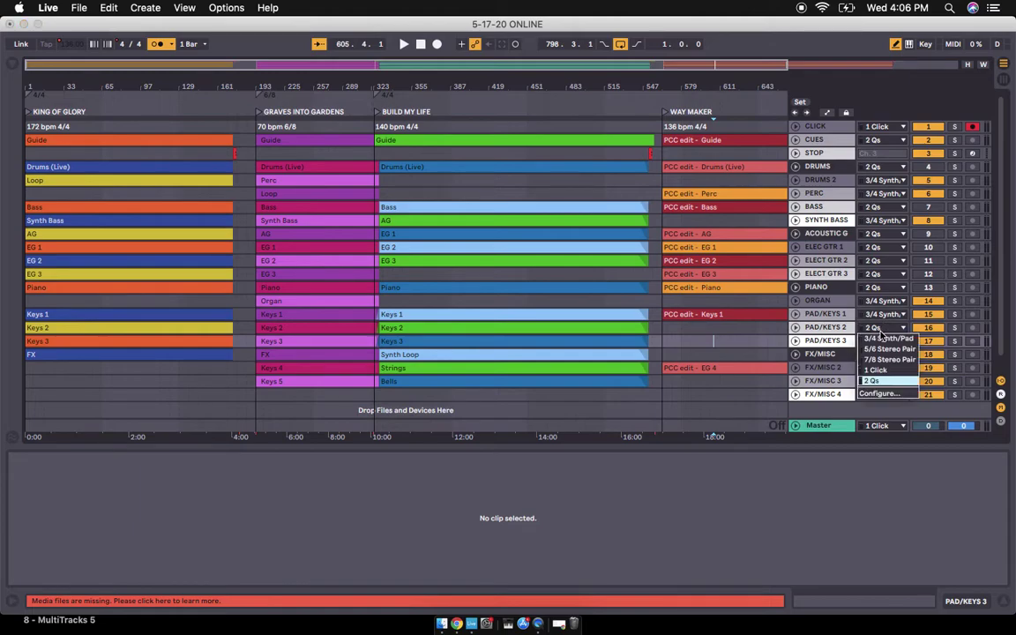
pyautogui.click(880, 340)
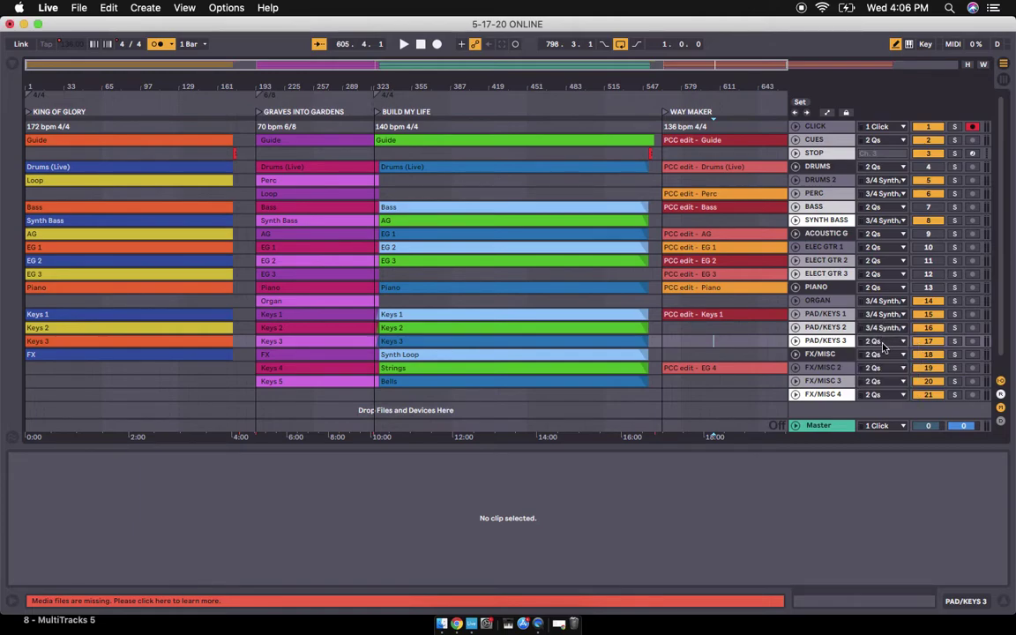
pyautogui.click(881, 341)
pyautogui.click(882, 353)
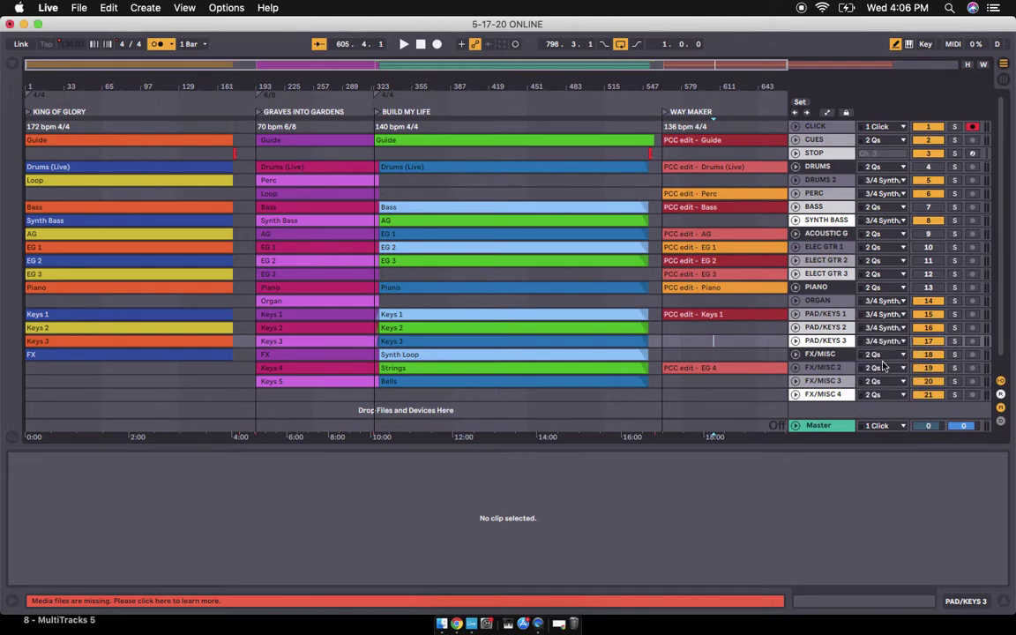
# Route the FX/MISC, FX/MISC 2, FX/MISC 3 and FX/MISC 4 tracks to the 3/4 Synth/Pad output
pyautogui.click(882, 355)
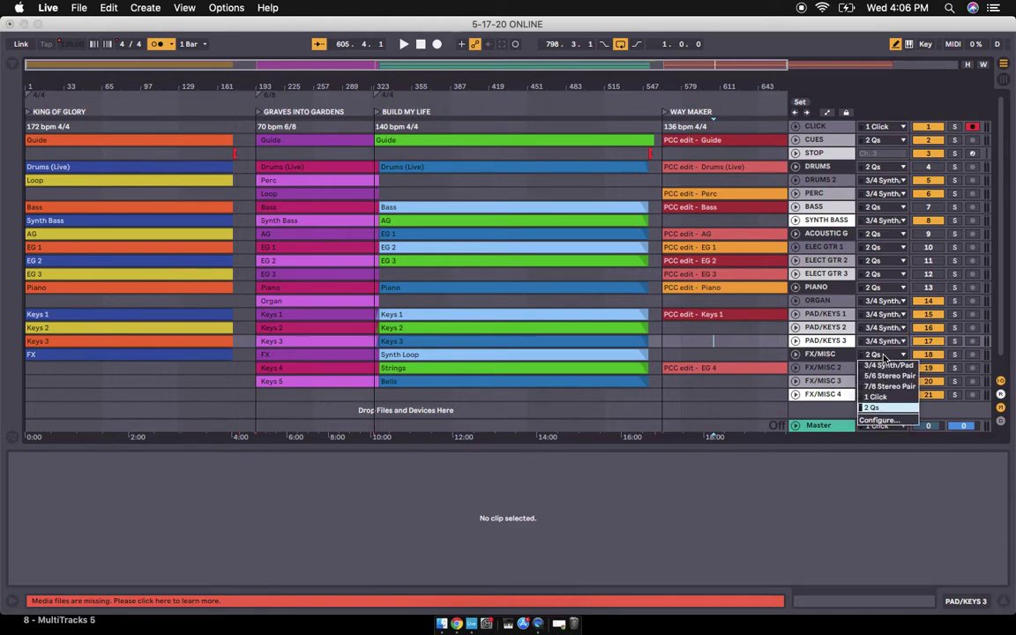
pyautogui.click(883, 365)
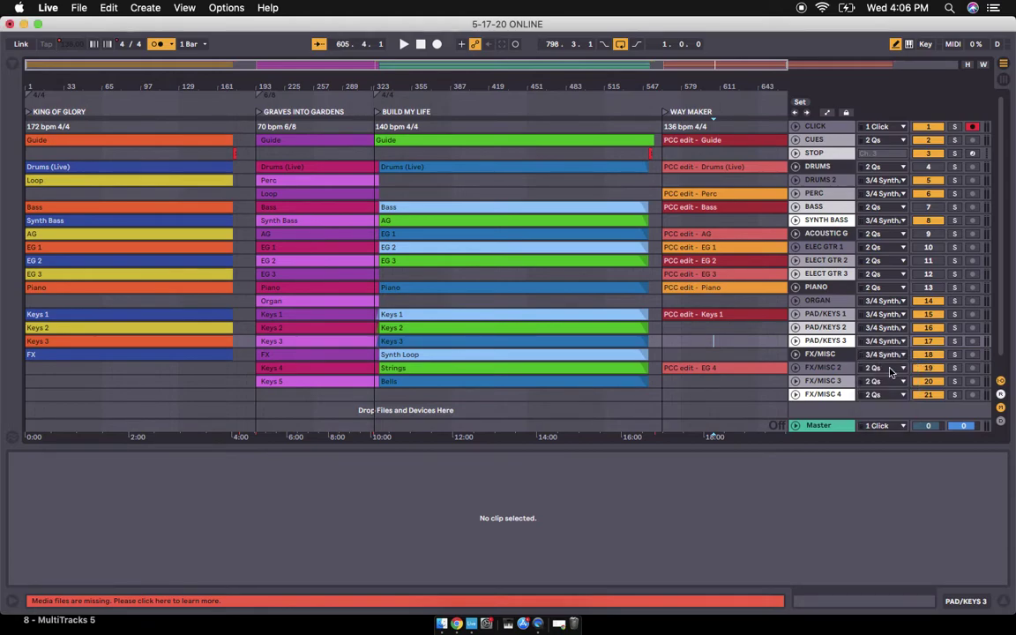
pyautogui.click(891, 372)
pyautogui.click(886, 382)
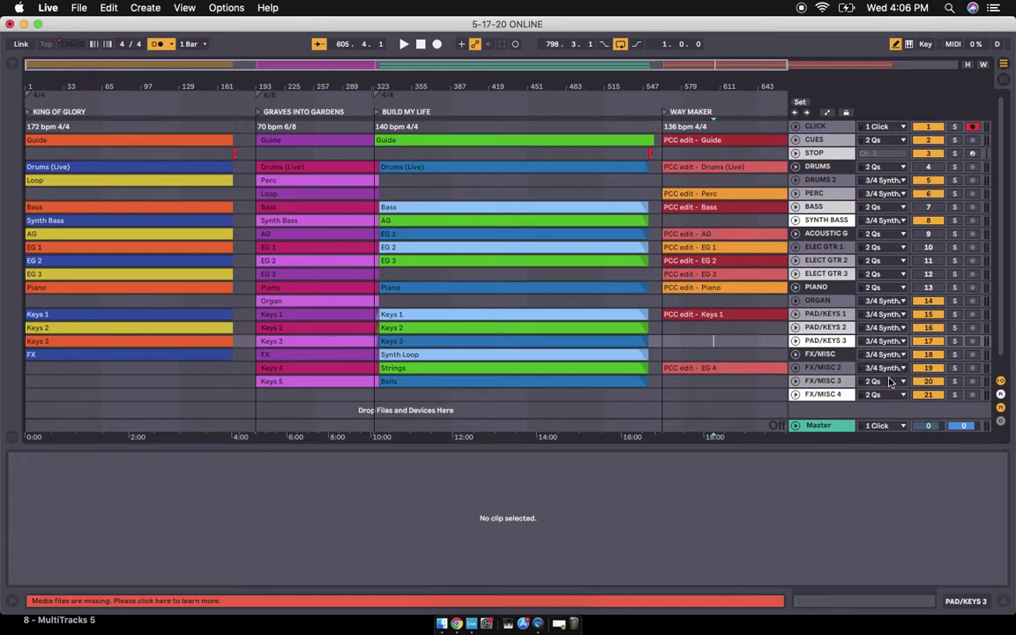
pyautogui.click(886, 382)
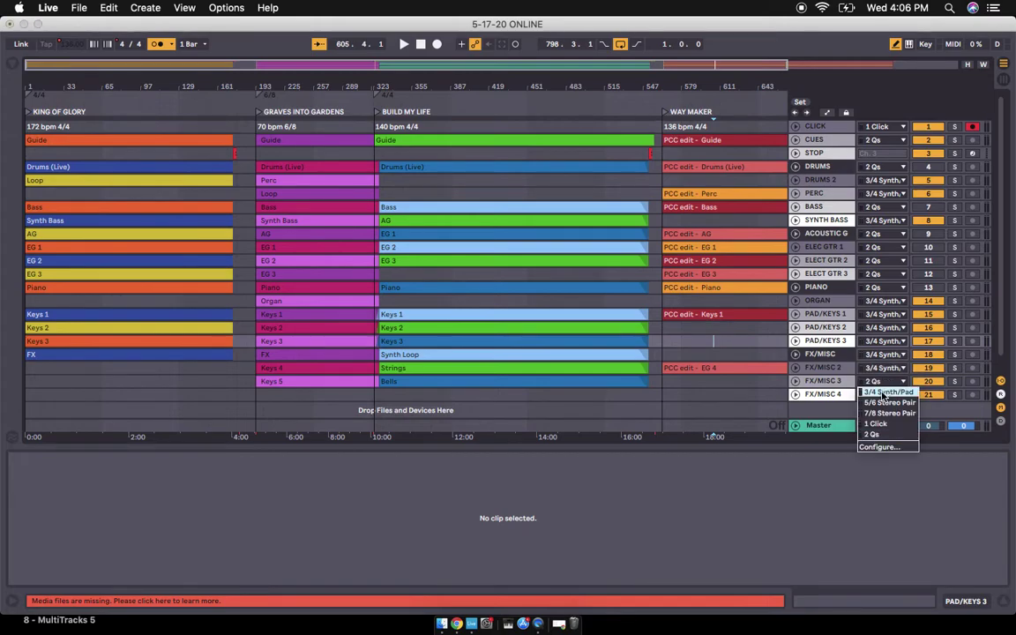
pyautogui.click(882, 394)
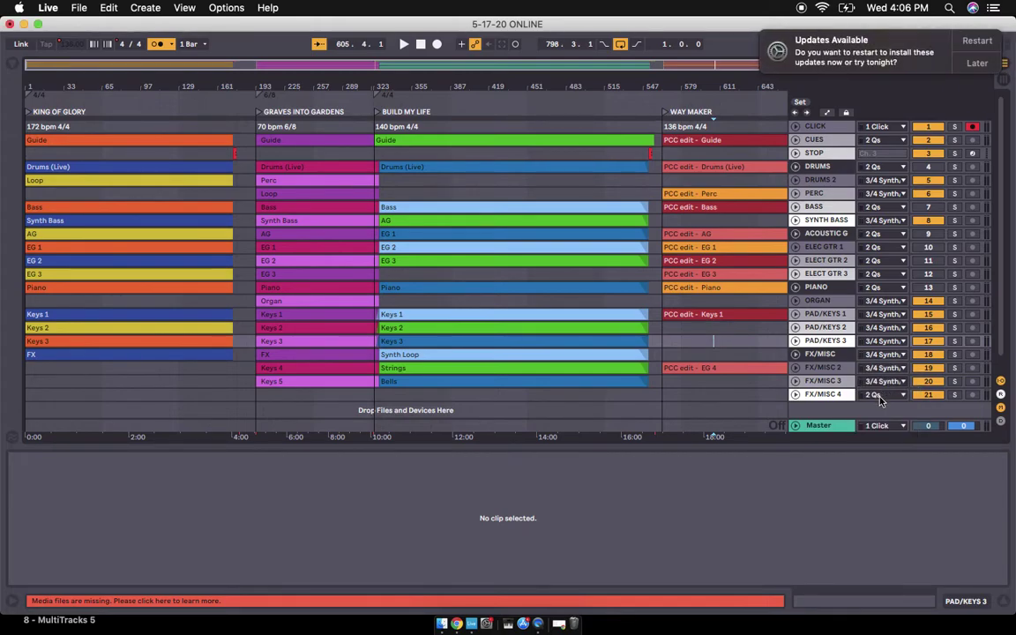
pyautogui.click(880, 398)
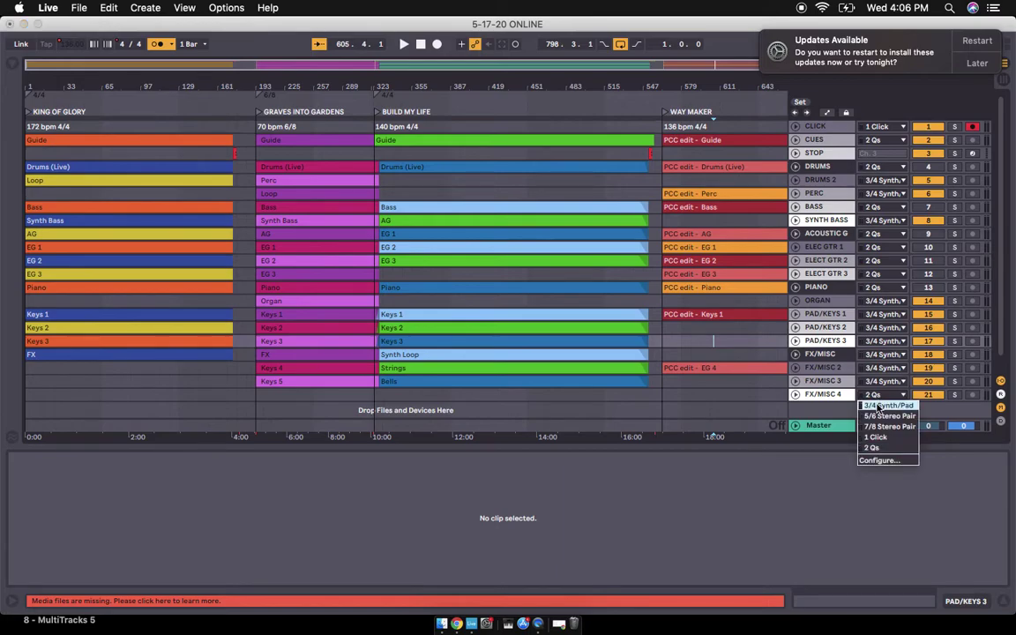
pyautogui.click(879, 406)
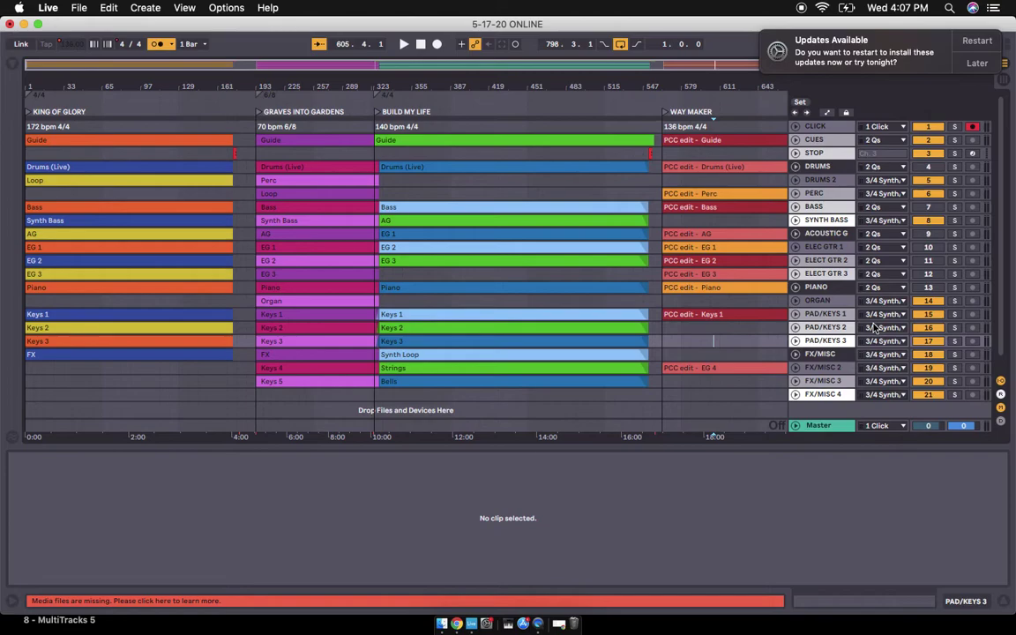
pyautogui.scroll(-1, 917, 304)
pyautogui.scroll(1, 922, 300)
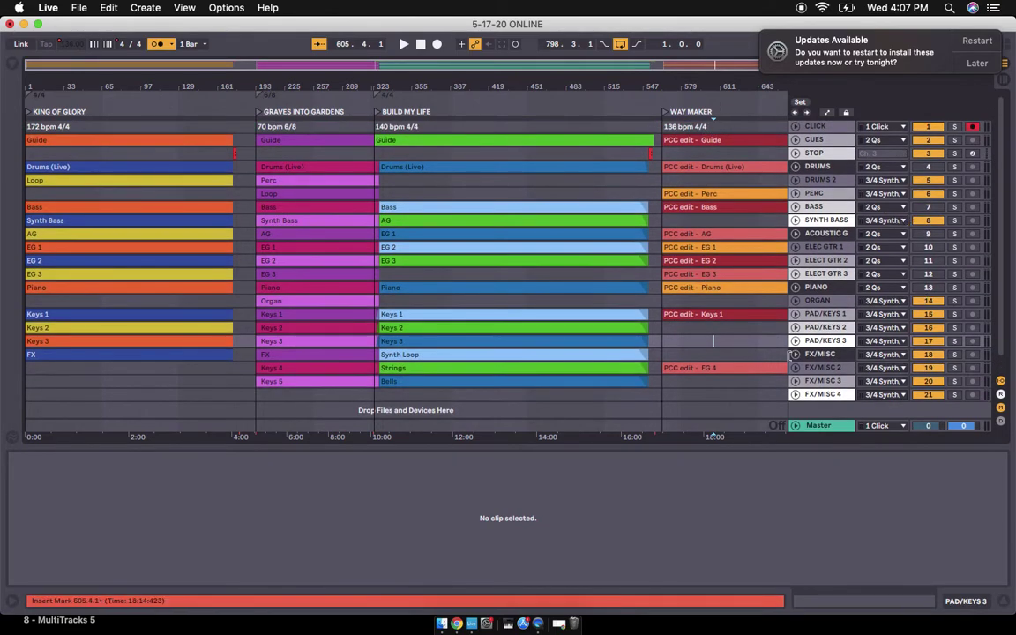
pyautogui.scroll(-1, 768, 344)
pyautogui.scroll(1, 767, 344)
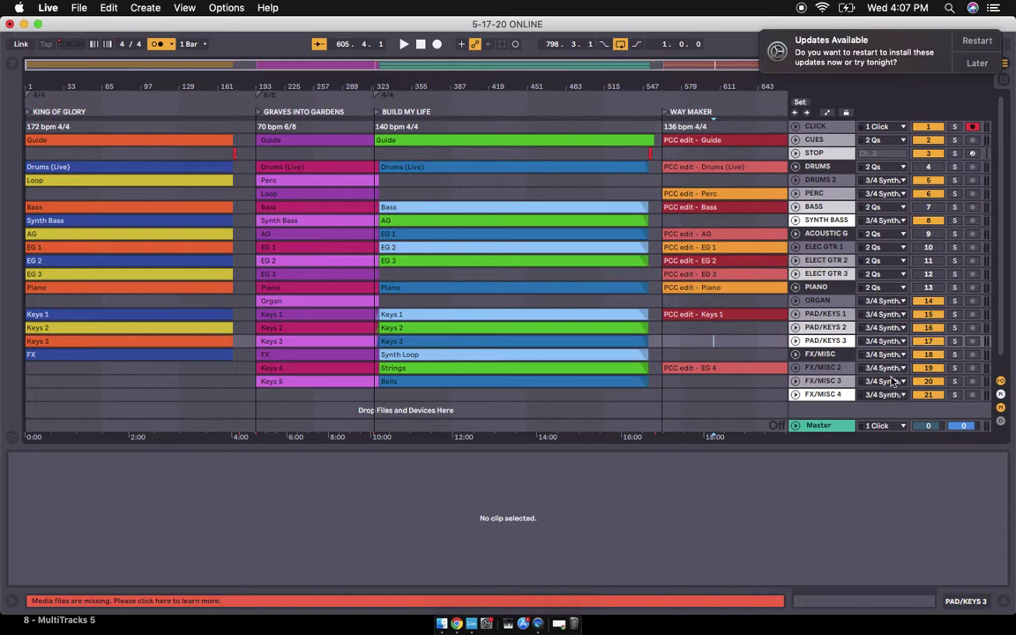
pyautogui.scroll(-1, 889, 363)
pyautogui.scroll(1, 886, 352)
# Postpone the system update notification by choosing to be reminded tomorrow
pyautogui.click(978, 65)
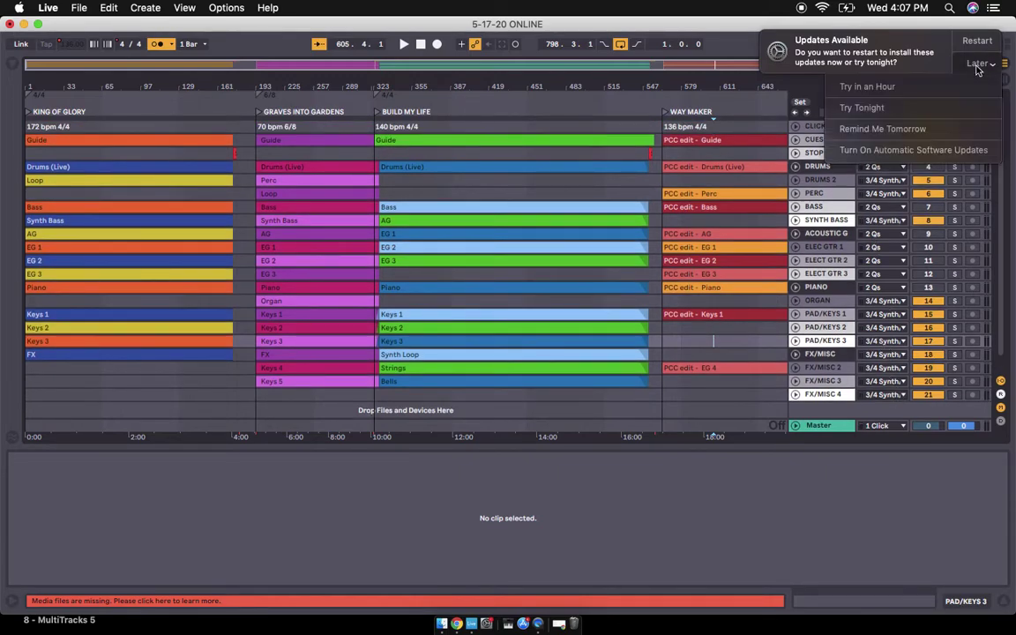
pyautogui.click(970, 130)
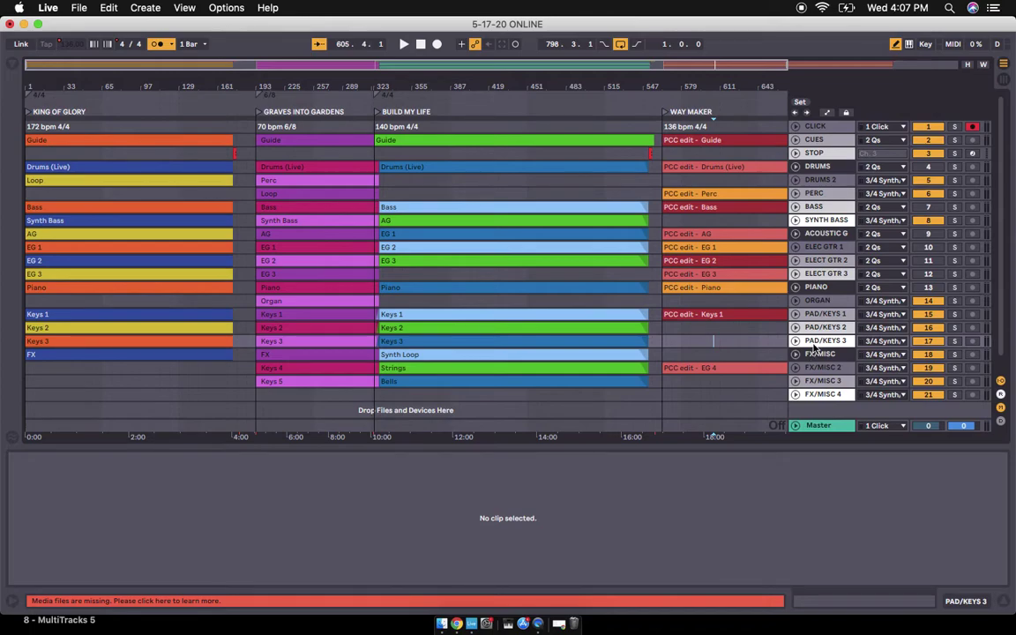
# Route the ELEC GTR 1, ELECT GTR 2 and ELECT GTR 3 tracks to the 5/6 Stereo Pair output
pyautogui.click(903, 253)
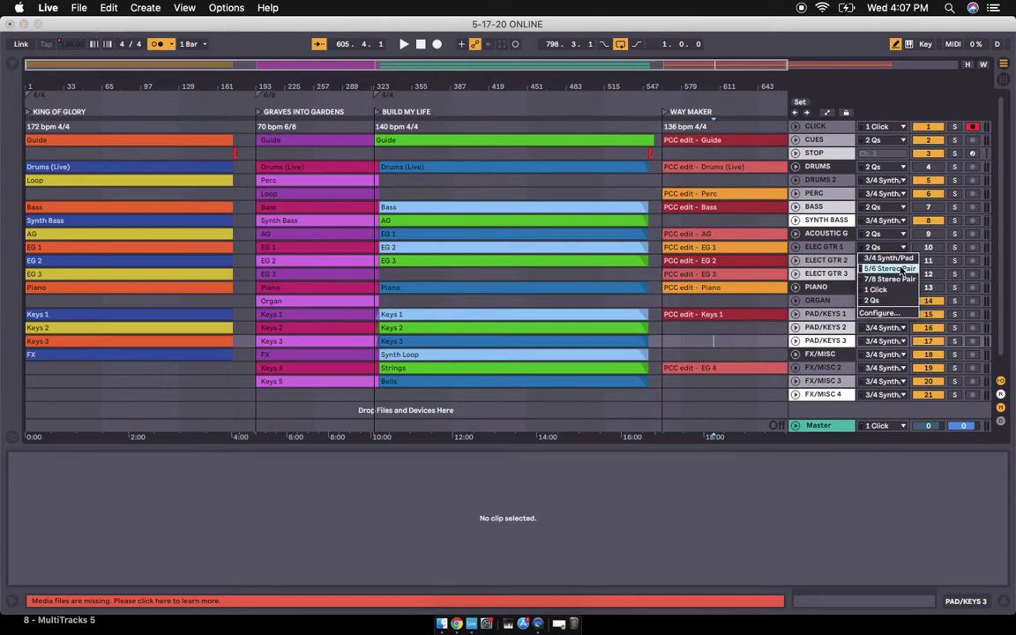
pyautogui.click(901, 271)
pyautogui.click(899, 264)
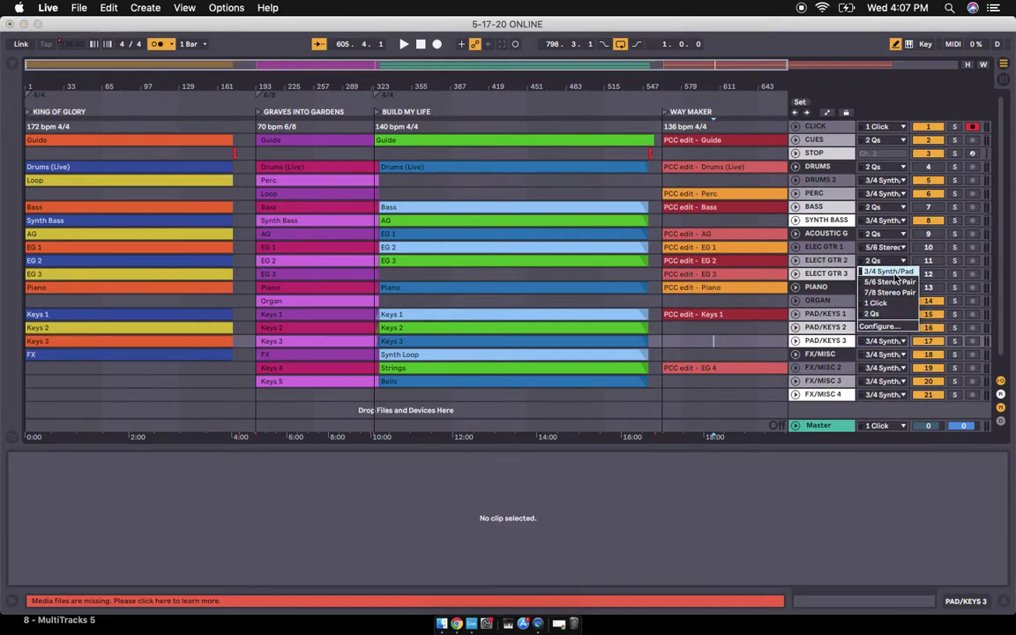
pyautogui.click(894, 283)
pyautogui.click(895, 275)
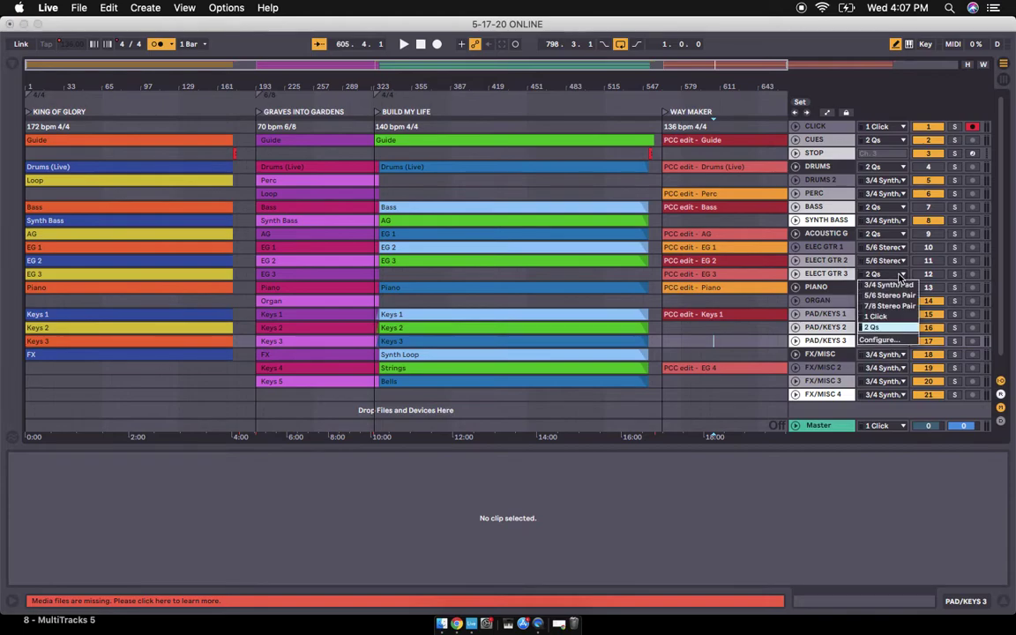
pyautogui.click(896, 297)
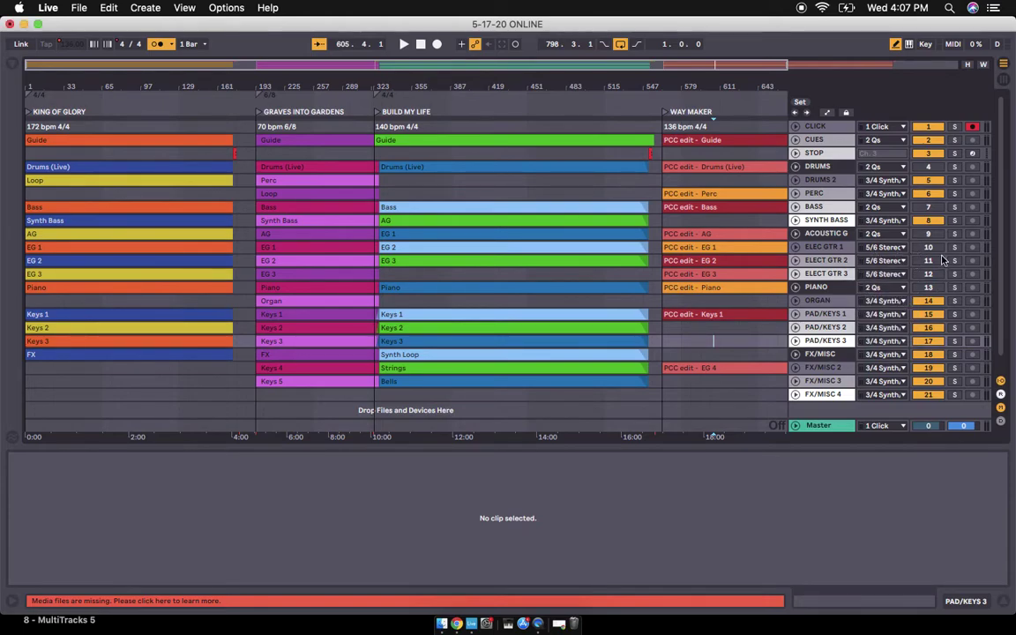
# Reroute the ELEC GTR 1, ELECT GTR 2 and ELECT GTR 3 tracks to the 2 Qs output
pyautogui.click(901, 254)
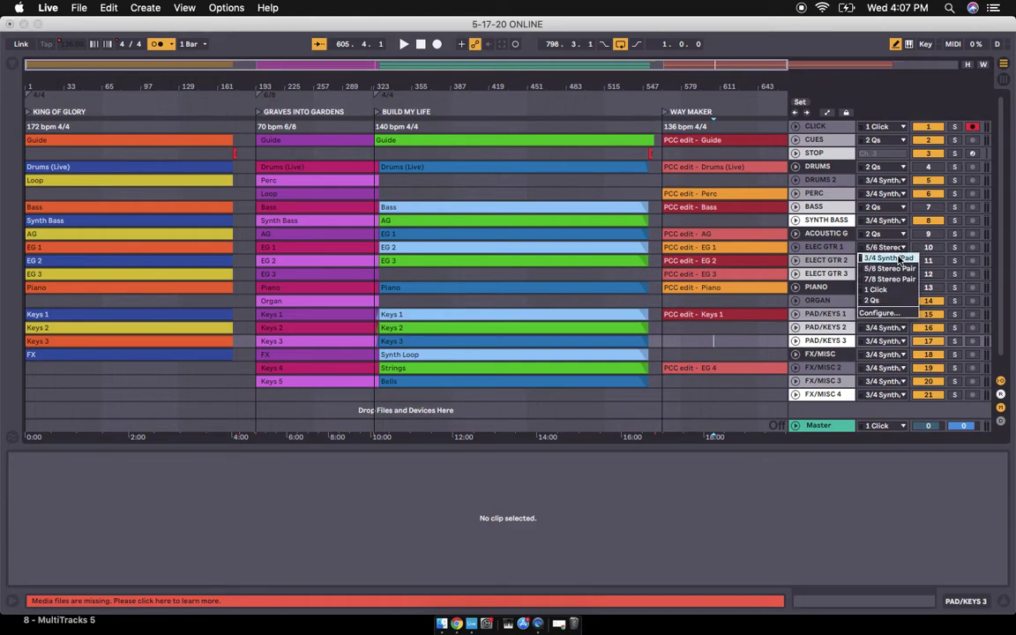
pyautogui.click(899, 251)
pyautogui.click(900, 251)
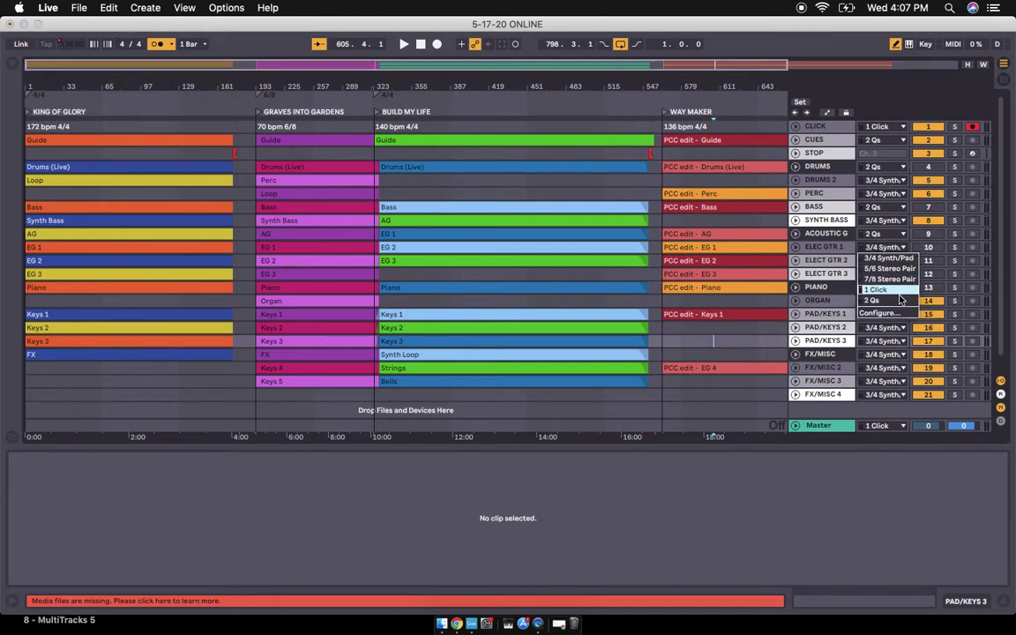
pyautogui.click(900, 300)
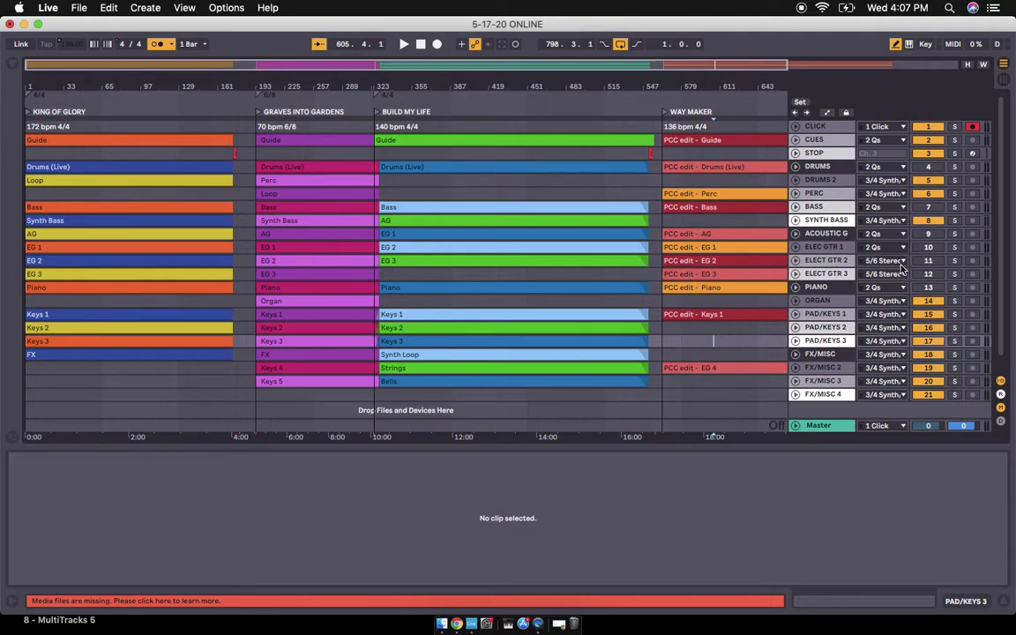
pyautogui.click(899, 260)
pyautogui.click(903, 313)
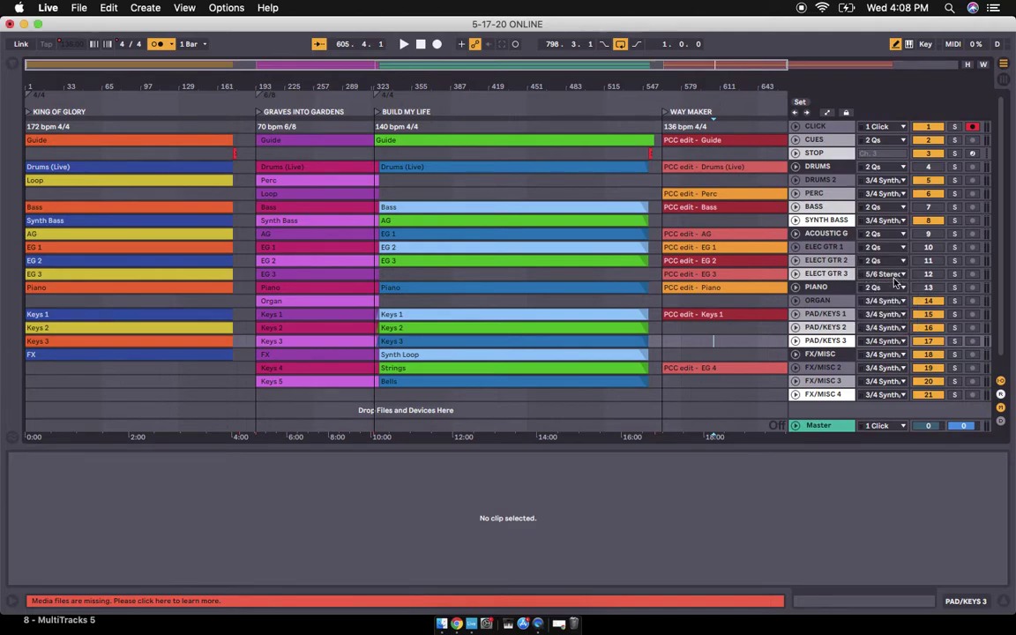
pyautogui.click(902, 276)
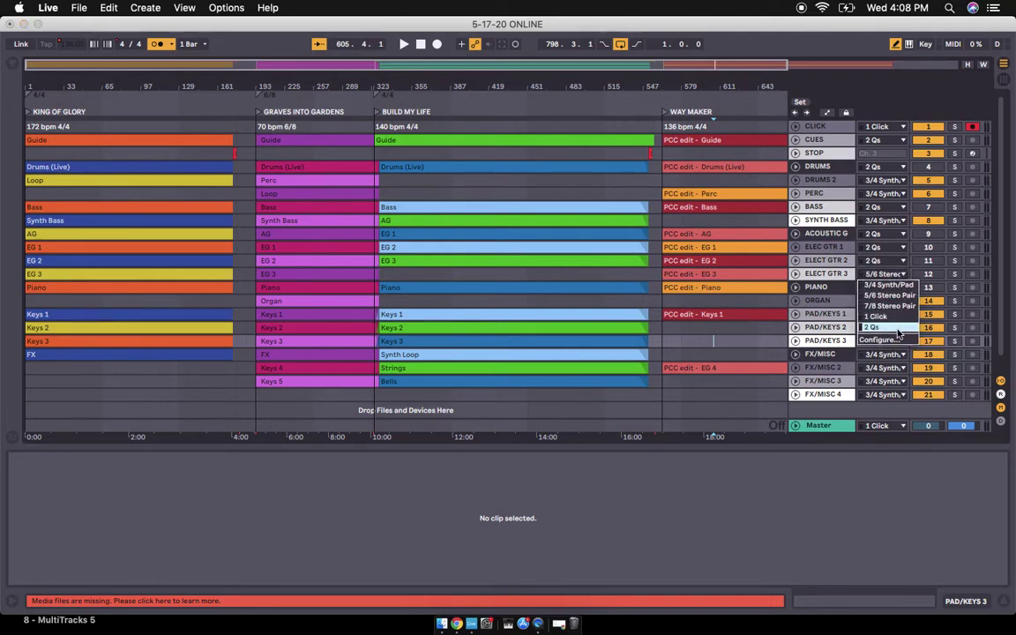
pyautogui.click(898, 328)
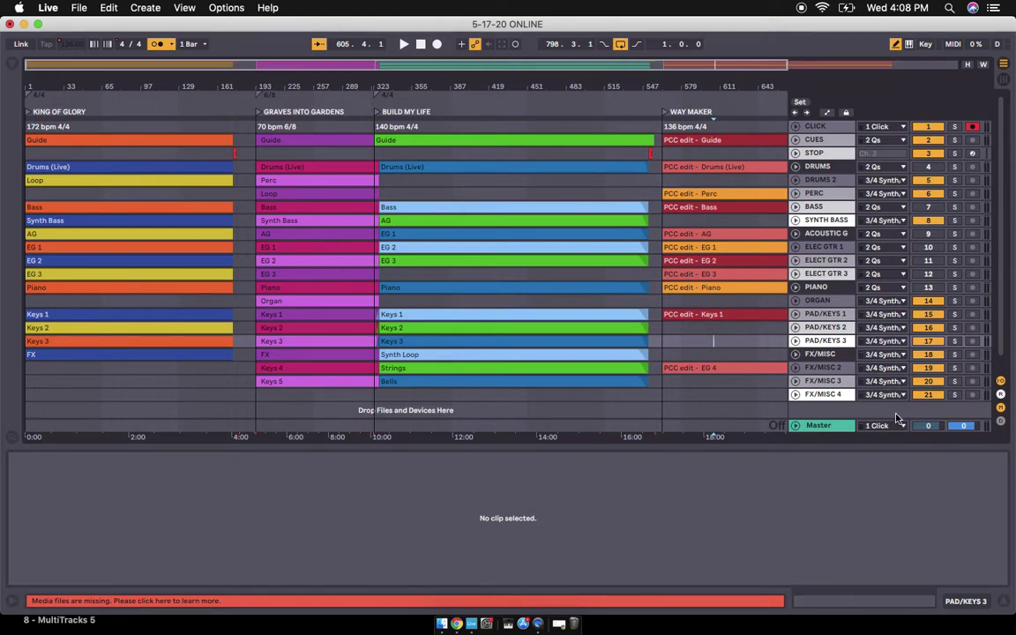
# Save the Live Set into a project folder on the Desktop under the name 5-17-20 ONLINE revised
pyautogui.press('super+s')
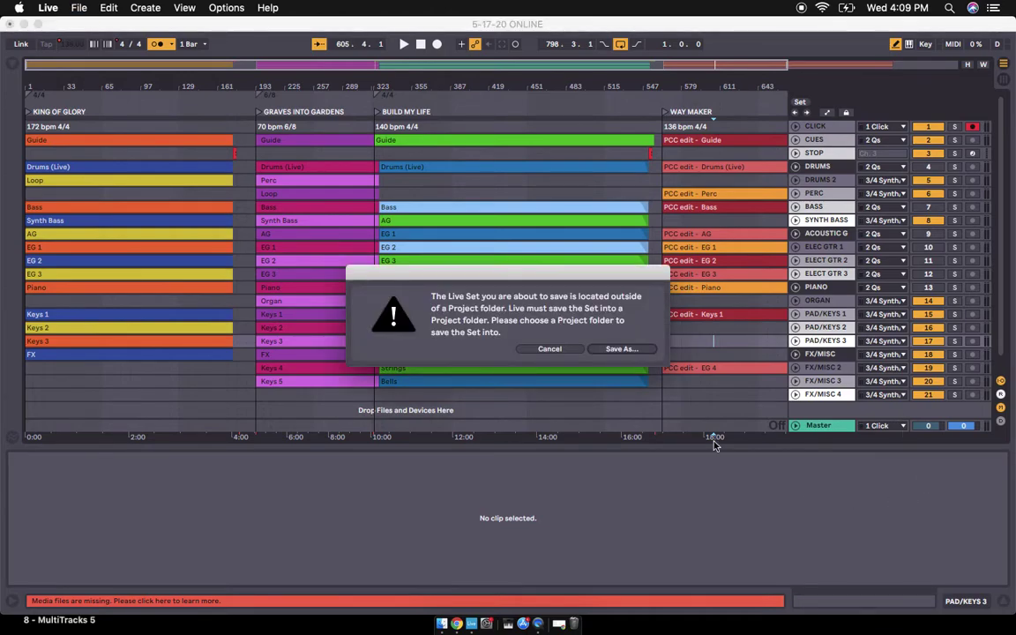
pyautogui.click(617, 348)
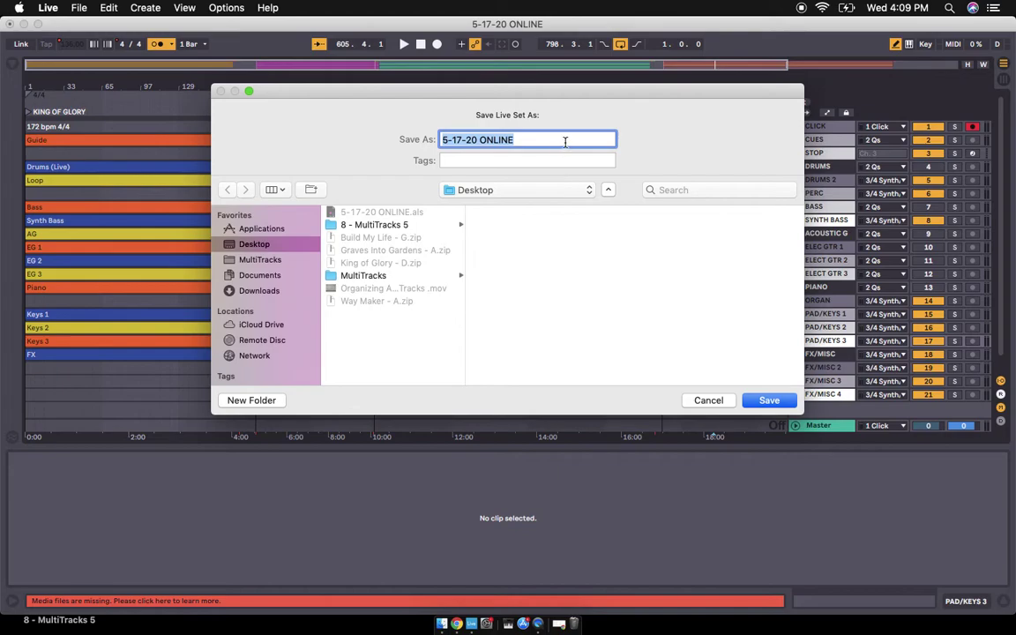
pyautogui.click(565, 141)
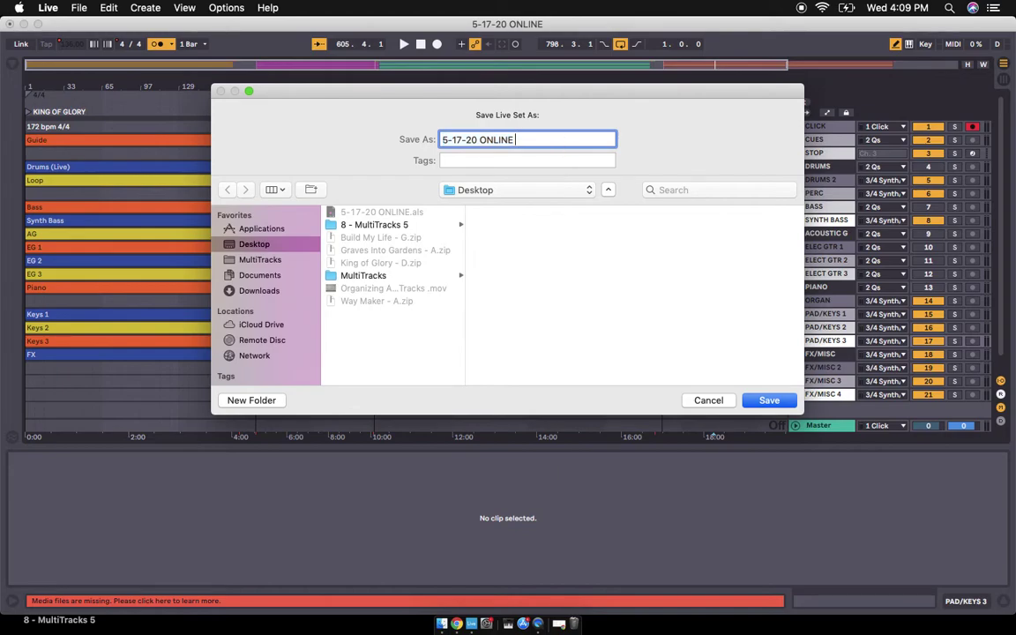
pyautogui.write('revised')
pyautogui.press('Return')
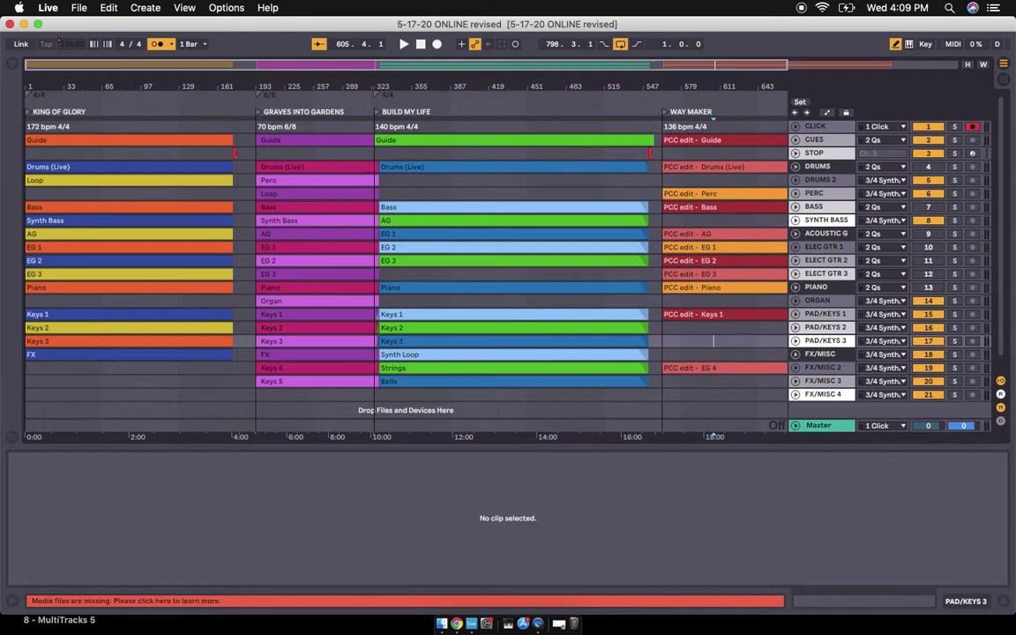
# Unfold the ELEC GTR 1 track, examine where its waveform plays across all four songs, and fold it again
pyautogui.click(796, 247)
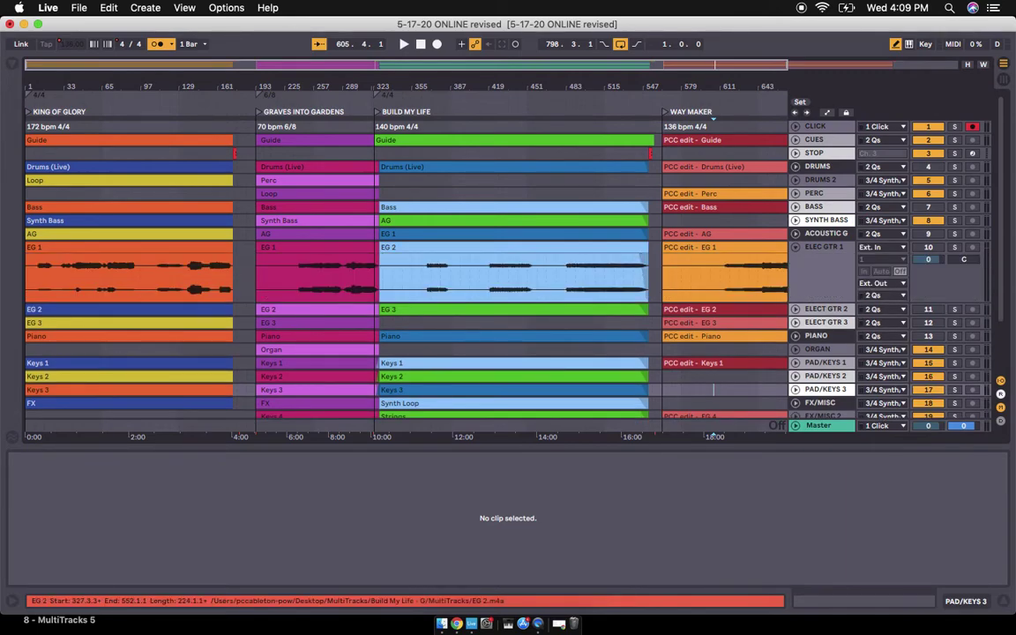
pyautogui.hscroll(1, 643, 277)
pyautogui.hscroll(5, 643, 277)
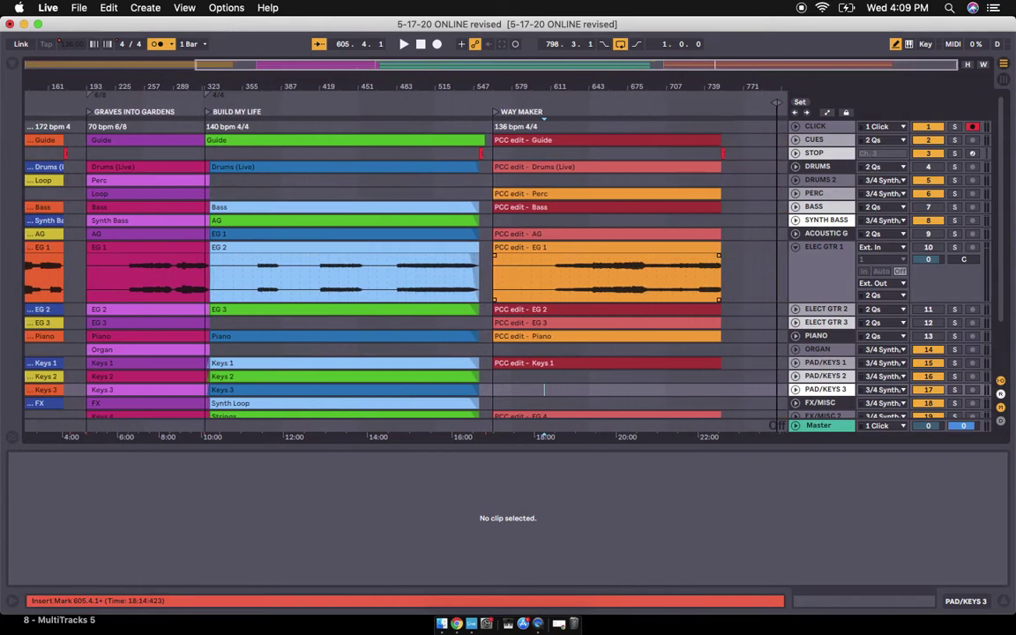
pyautogui.hscroll(-5, 370, 256)
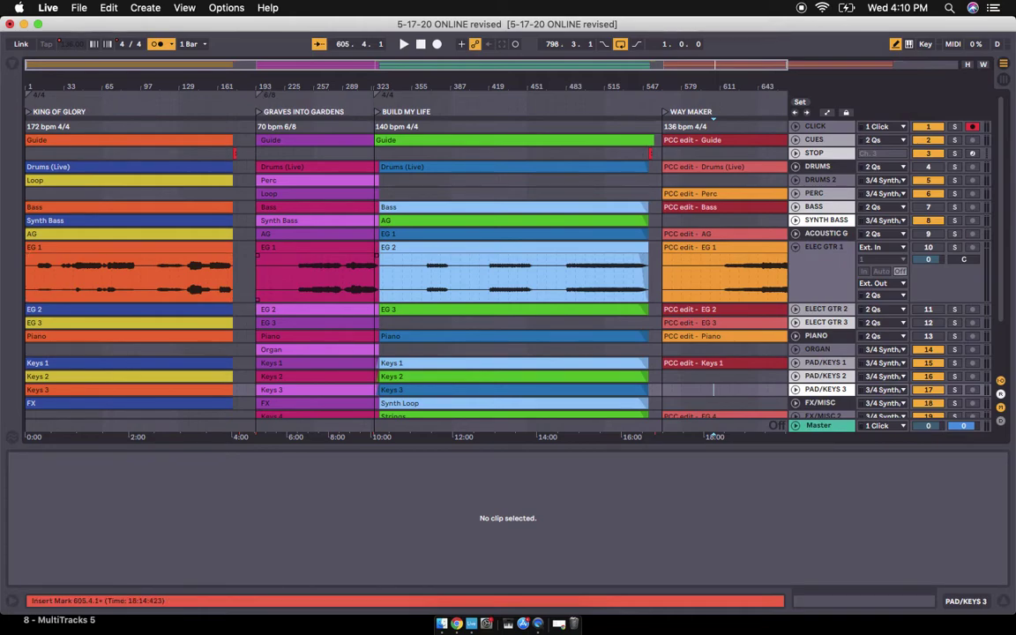
pyautogui.scroll(-3, 507, 264)
pyautogui.hscroll(2, 508, 264)
pyautogui.scroll(-2, 508, 265)
pyautogui.hscroll(3, 507, 264)
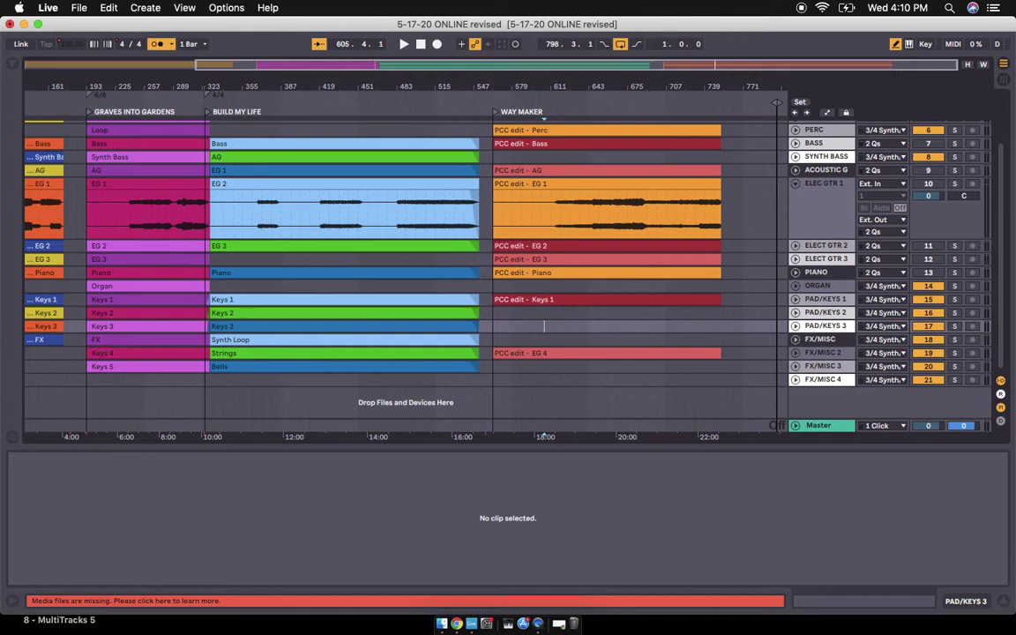
pyautogui.click(796, 184)
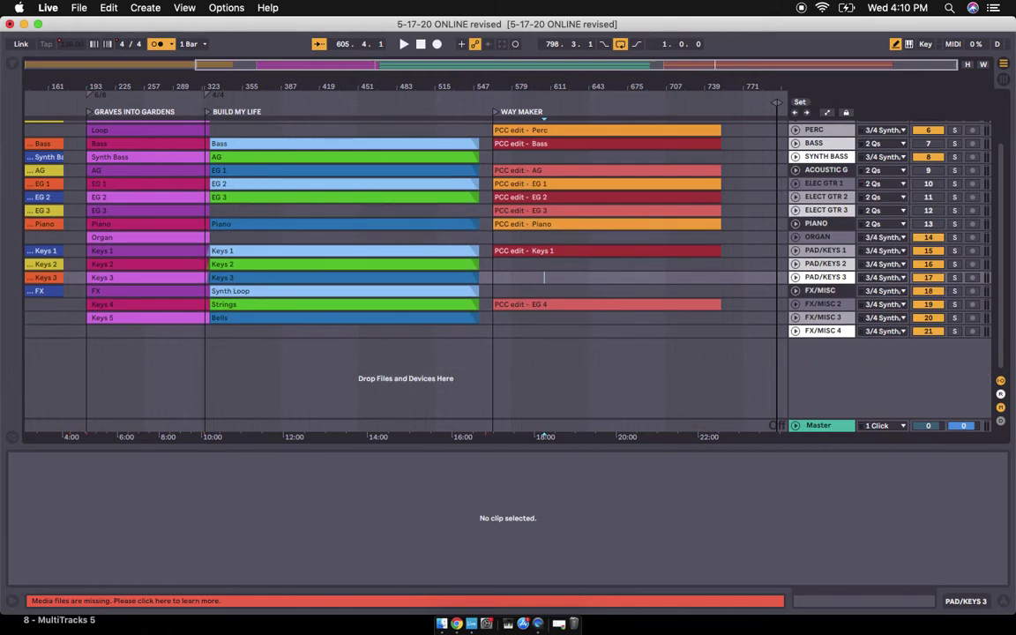
# Unfold the ELECT GTR 2 and ELECT GTR 3 tracks, compare their waveforms across the songs, and fold both again
pyautogui.click(796, 197)
pyautogui.hscroll(-5, 406, 264)
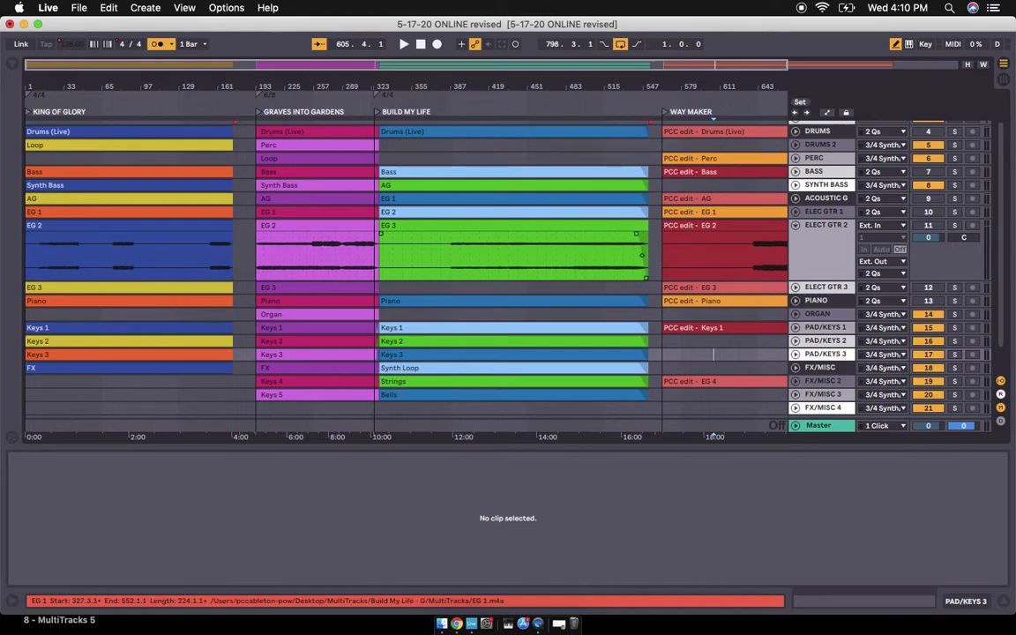
pyautogui.click(796, 287)
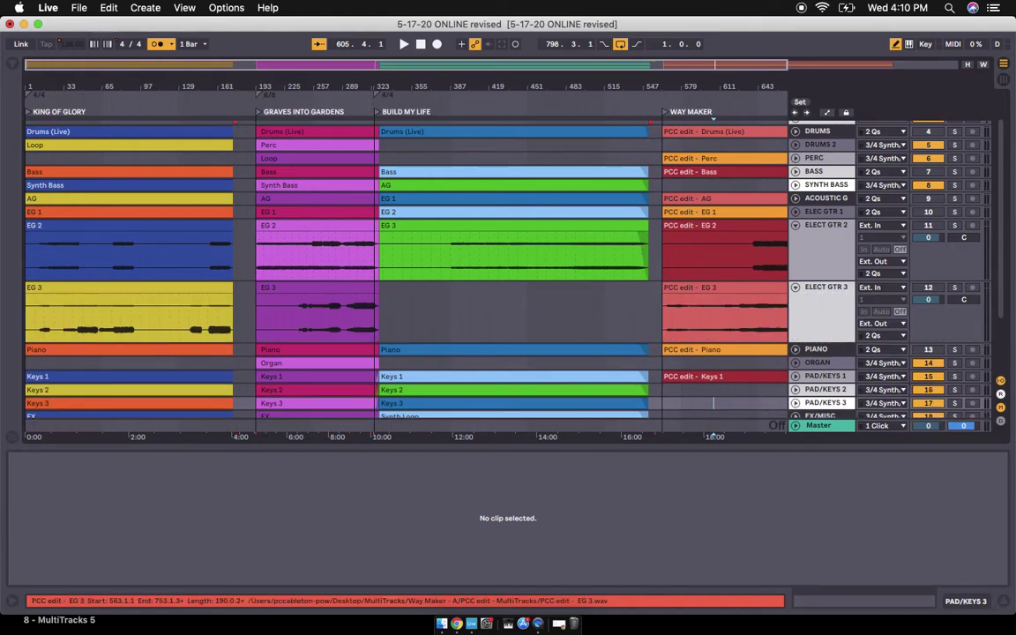
pyautogui.scroll(-3, 530, 264)
pyautogui.scroll(1, 508, 265)
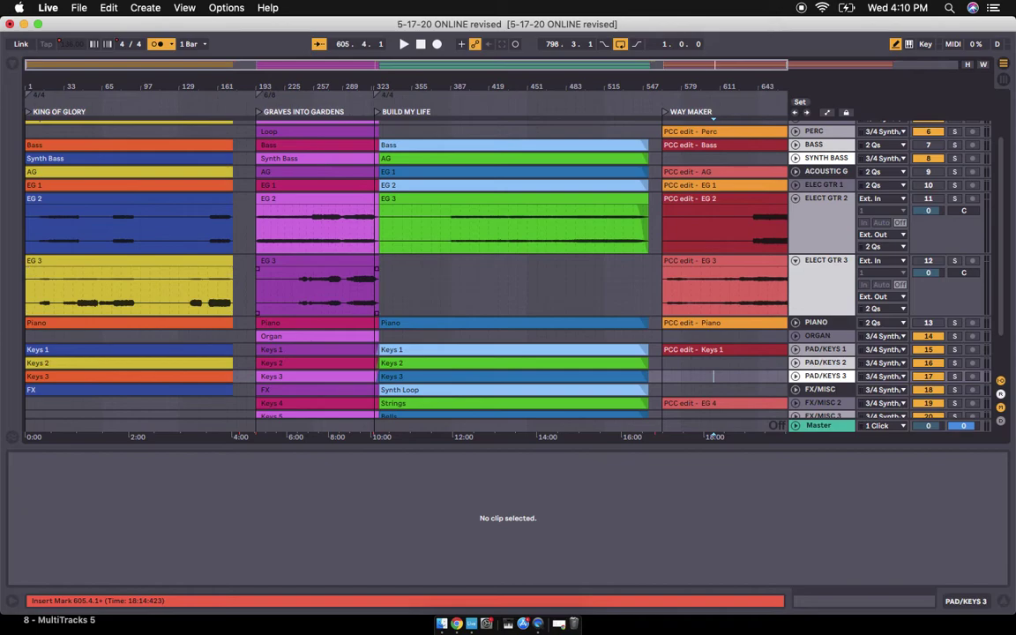
pyautogui.hscroll(5, 507, 265)
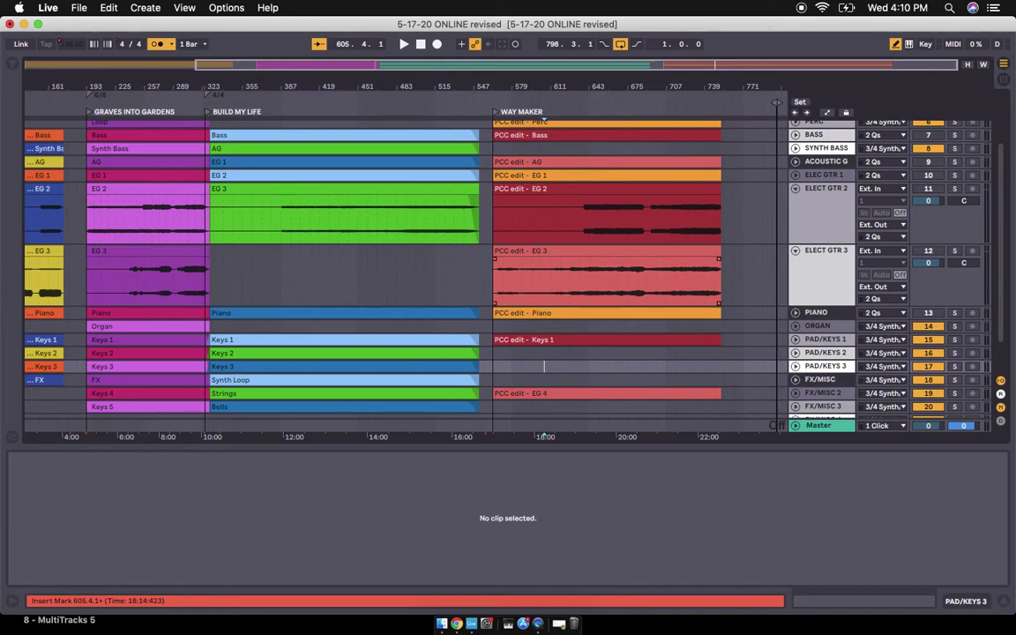
pyautogui.hscroll(-5, 406, 265)
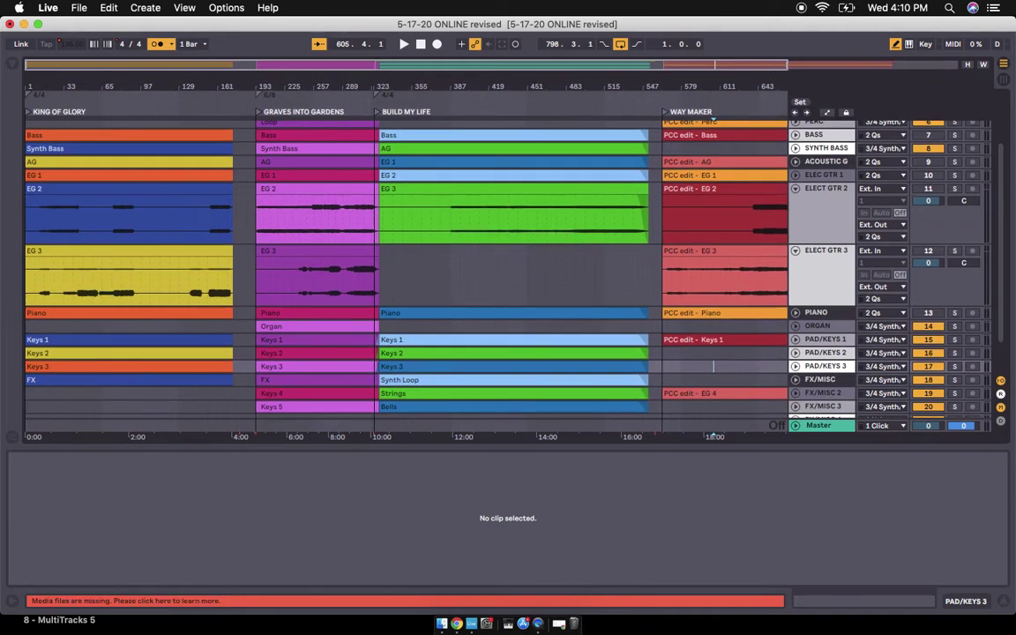
pyautogui.click(795, 251)
pyautogui.click(795, 189)
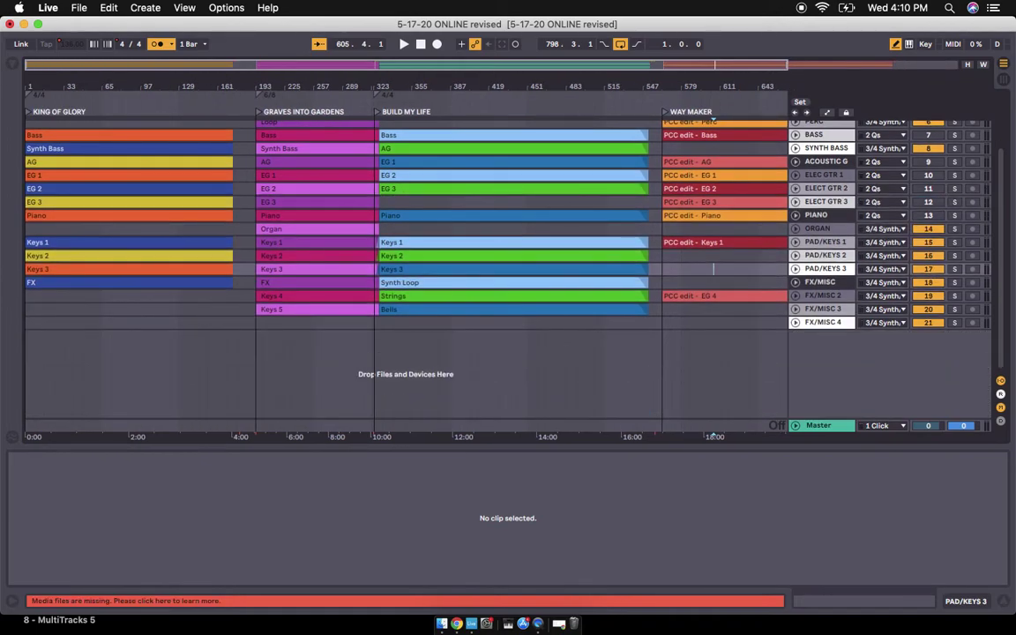
# Unfold the ACOUSTIC G track, examine its waveform from KING OF GLORY to WAY MAKER, and fold it again
pyautogui.scroll(3, 406, 264)
pyautogui.hscroll(3, 406, 265)
pyautogui.hscroll(2, 406, 265)
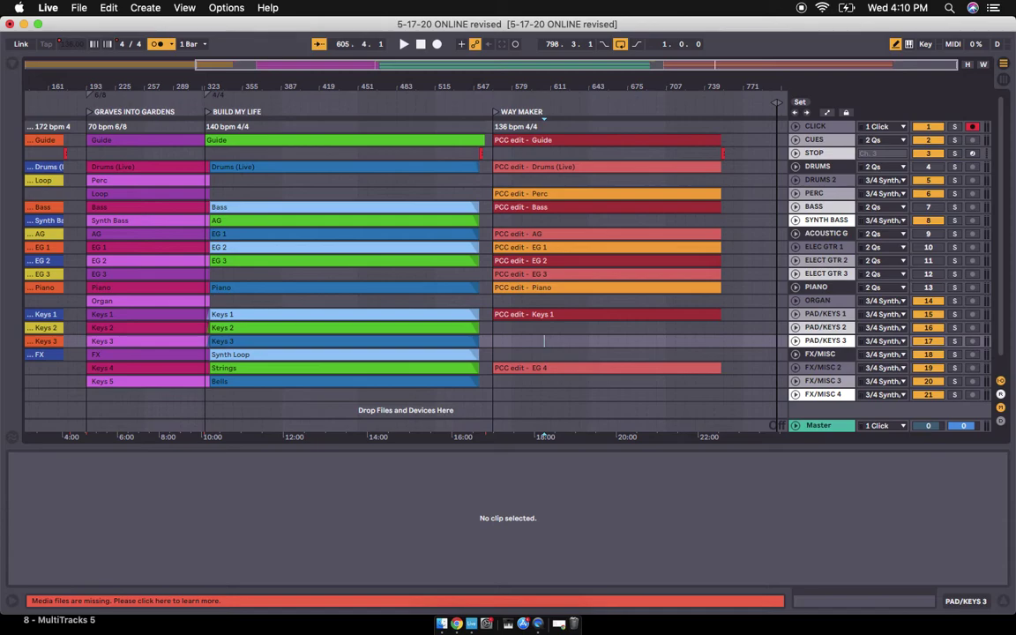
pyautogui.click(882, 247)
pyautogui.press('Escape')
pyautogui.click(795, 233)
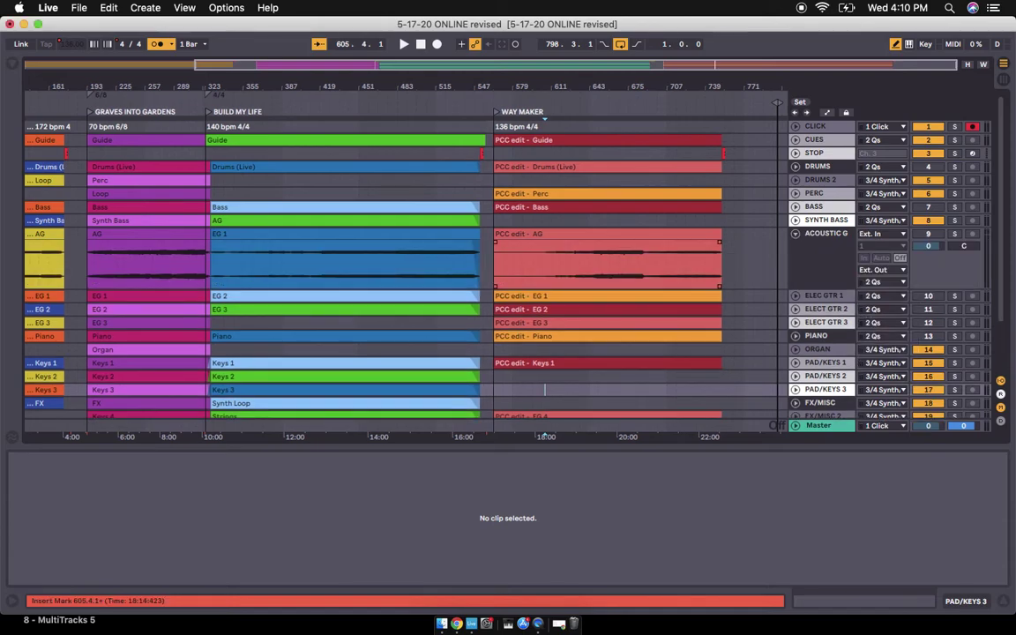
pyautogui.hscroll(-4, 406, 264)
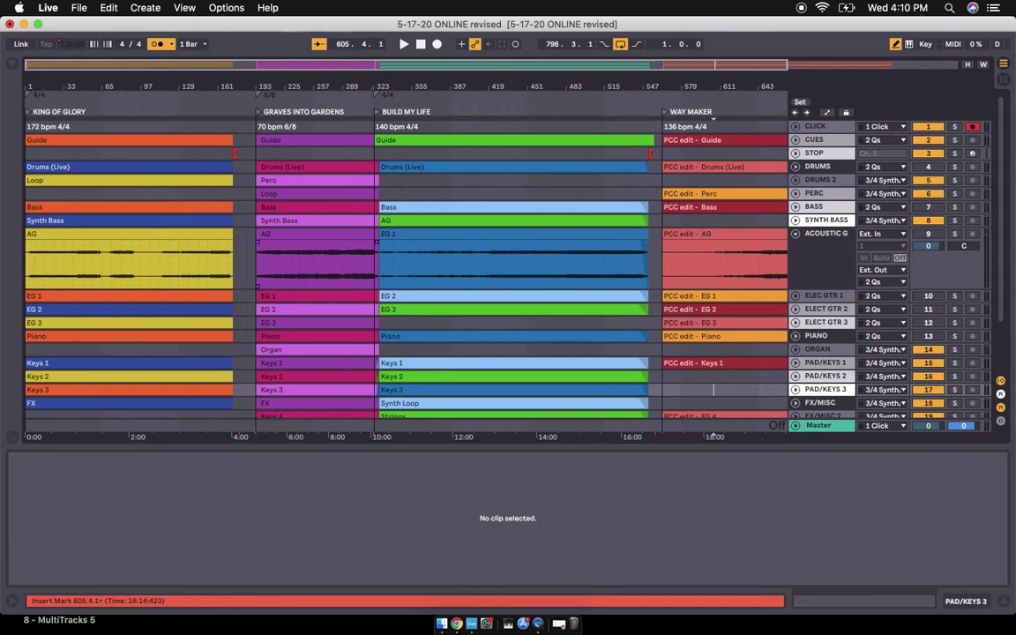
pyautogui.hscroll(2, 406, 265)
pyautogui.hscroll(4, 406, 265)
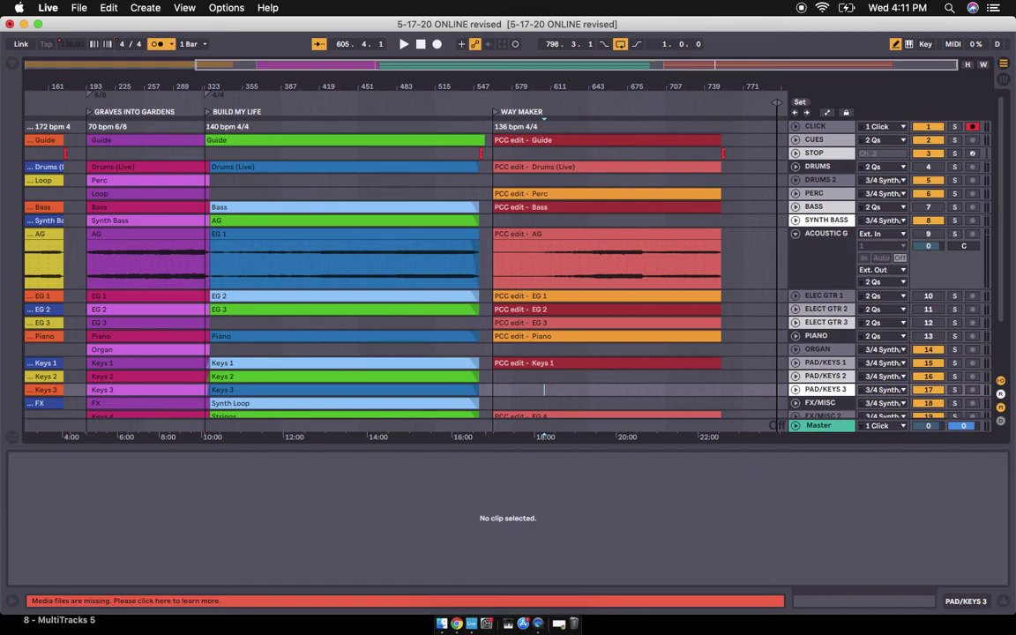
pyautogui.press('super+z')
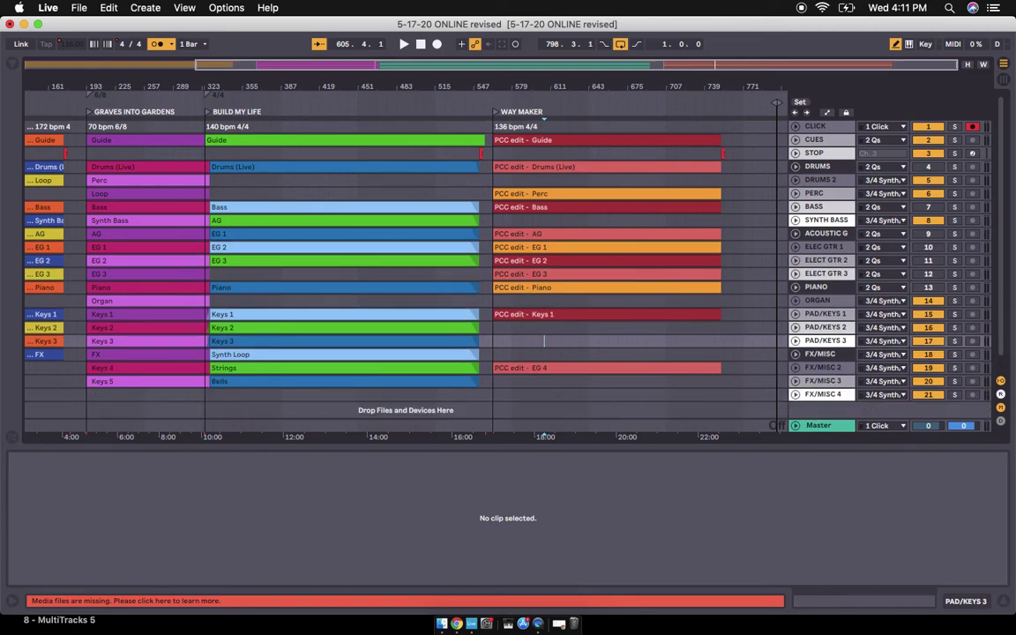
pyautogui.scroll(-2, 406, 265)
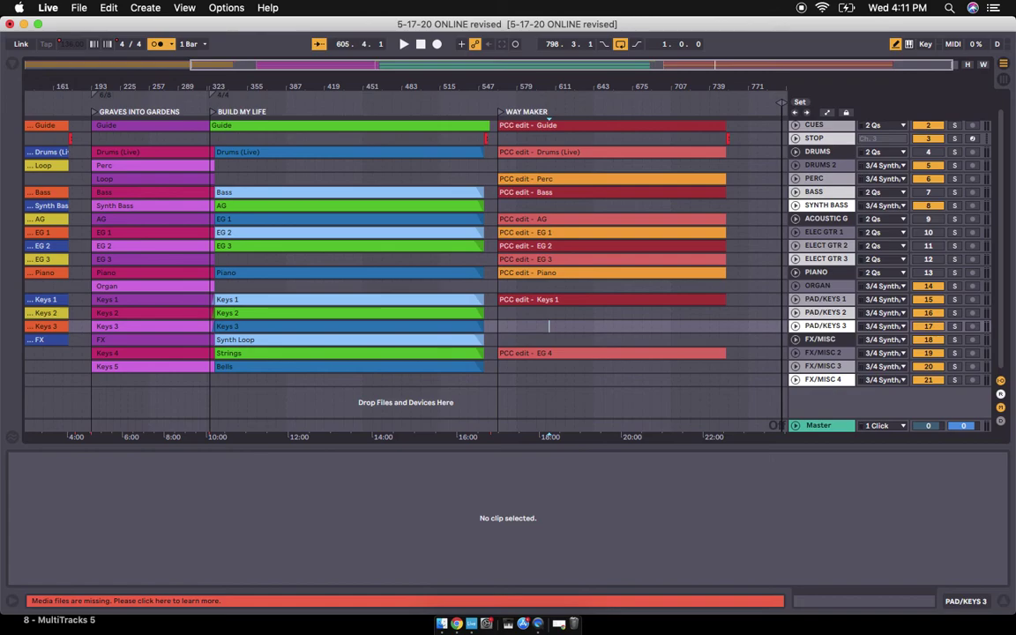
pyautogui.hscroll(-5, 406, 265)
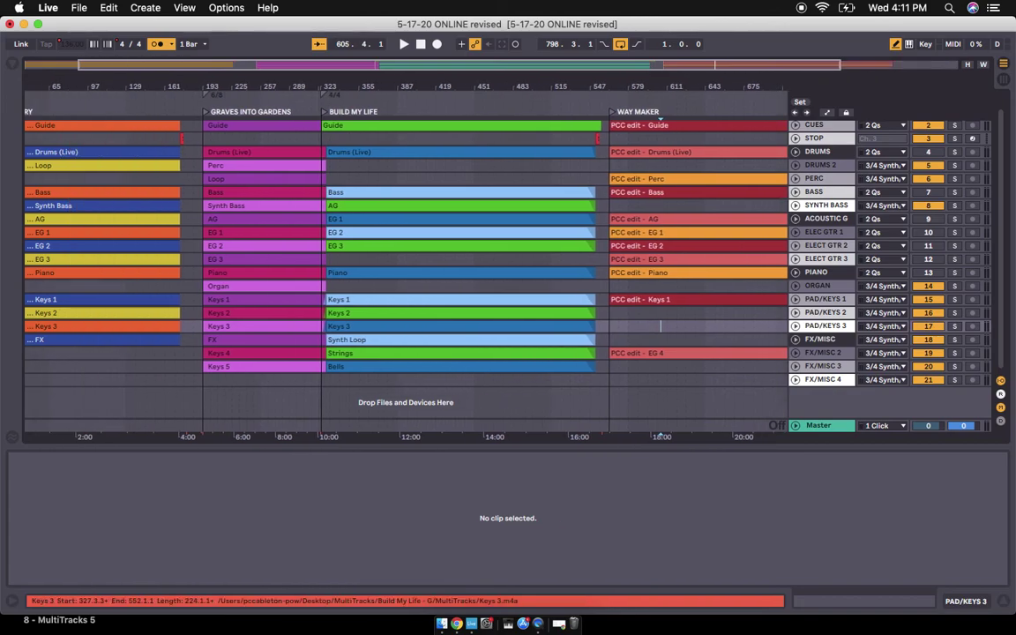